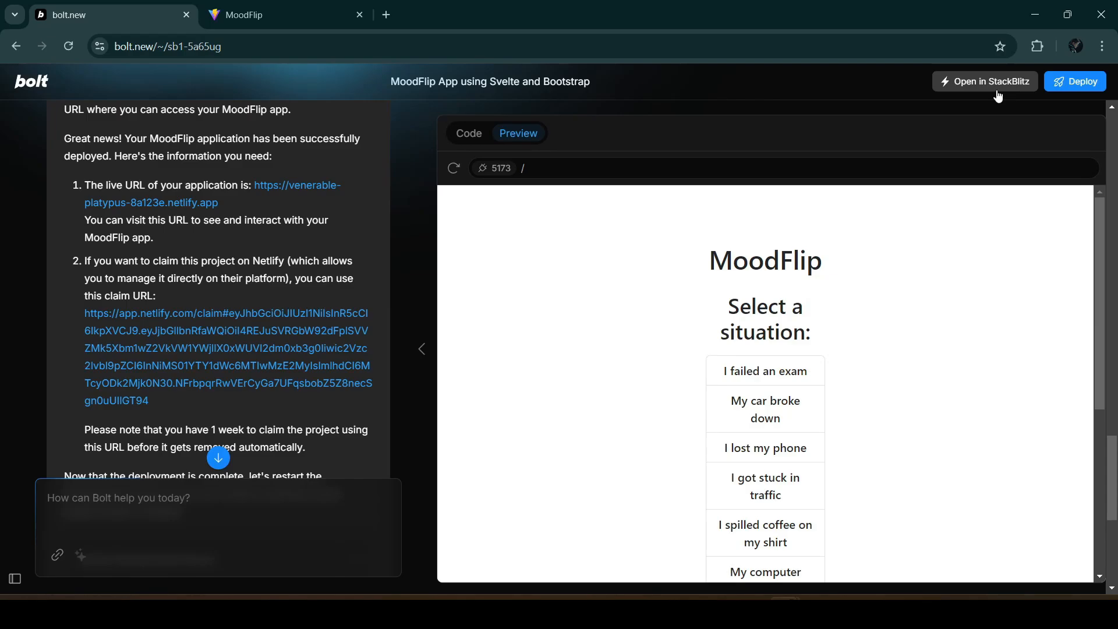
Step: Open the MoodFlip project in StackBlitz and flip the "I got stuck in traffic" situation in the app preview
left_click(997, 90)
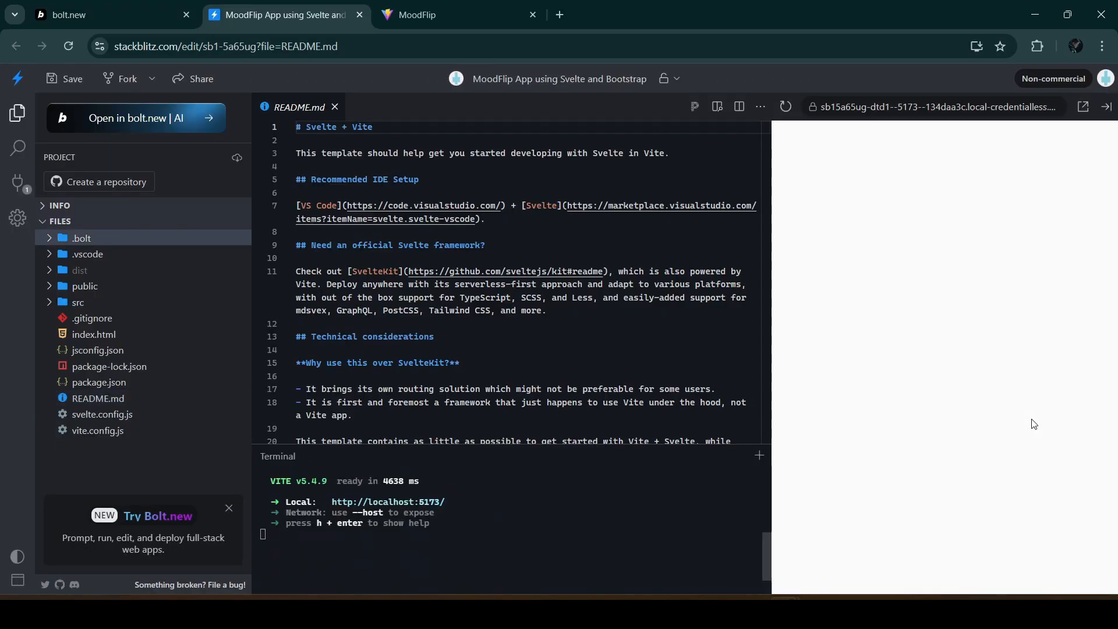
left_click(939, 365)
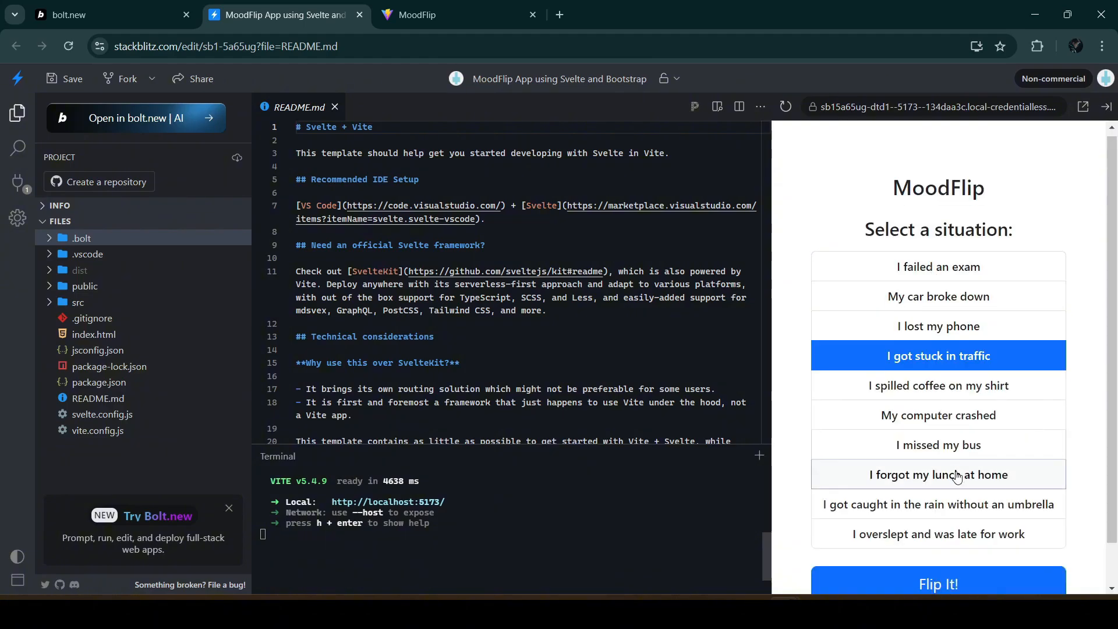
scroll(943, 513, "down", 1)
left_click(946, 537)
scroll(945, 536, "down", 2)
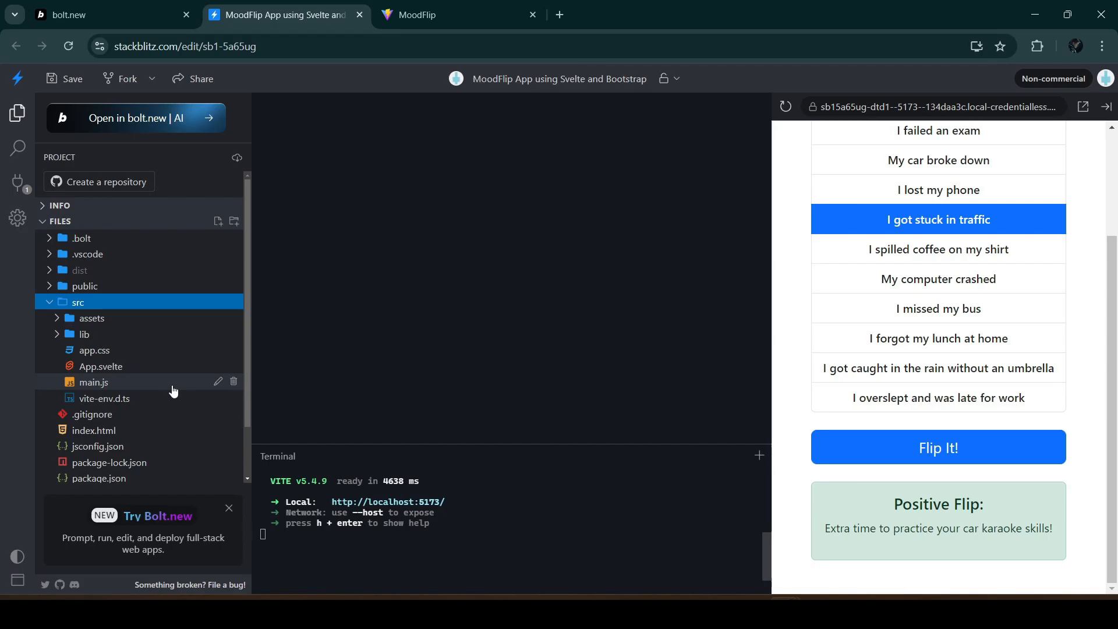
Step: Start connecting the project to a new GitHub repository, installing and authorizing the StackBlitz GitHub app for all repositories
left_click(106, 182)
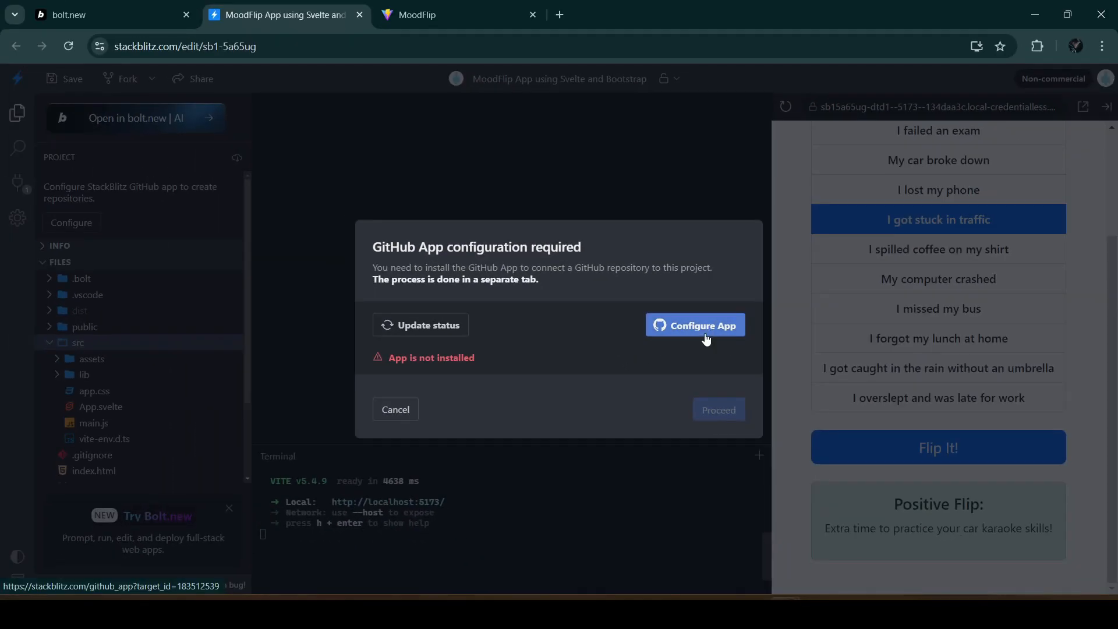
left_click(705, 338)
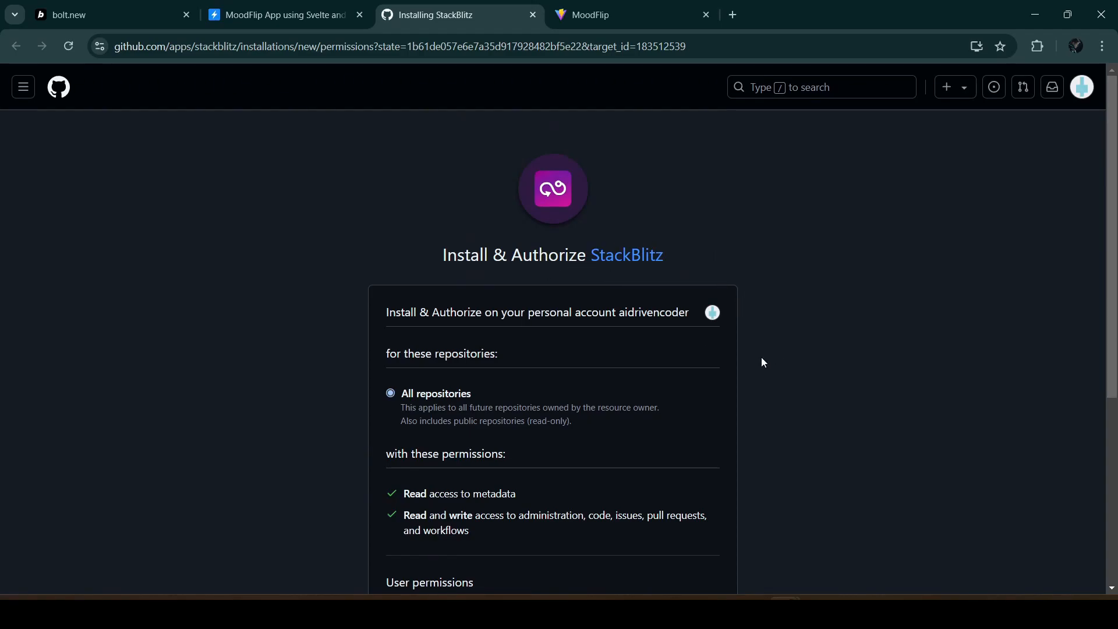
scroll(694, 362, "down", 3)
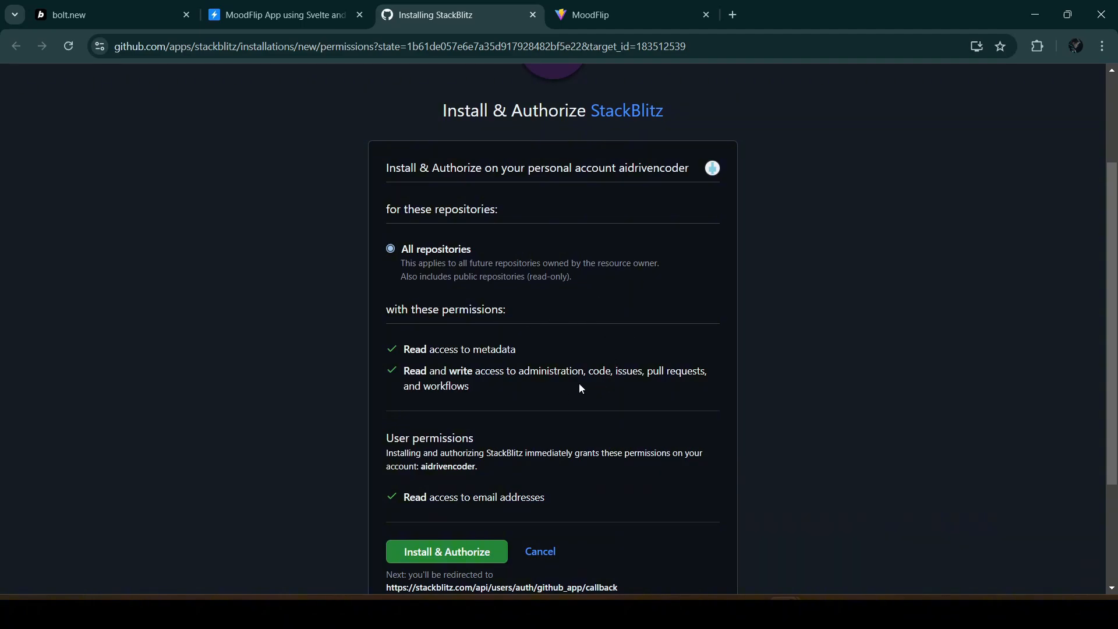
scroll(579, 383, "down", 1)
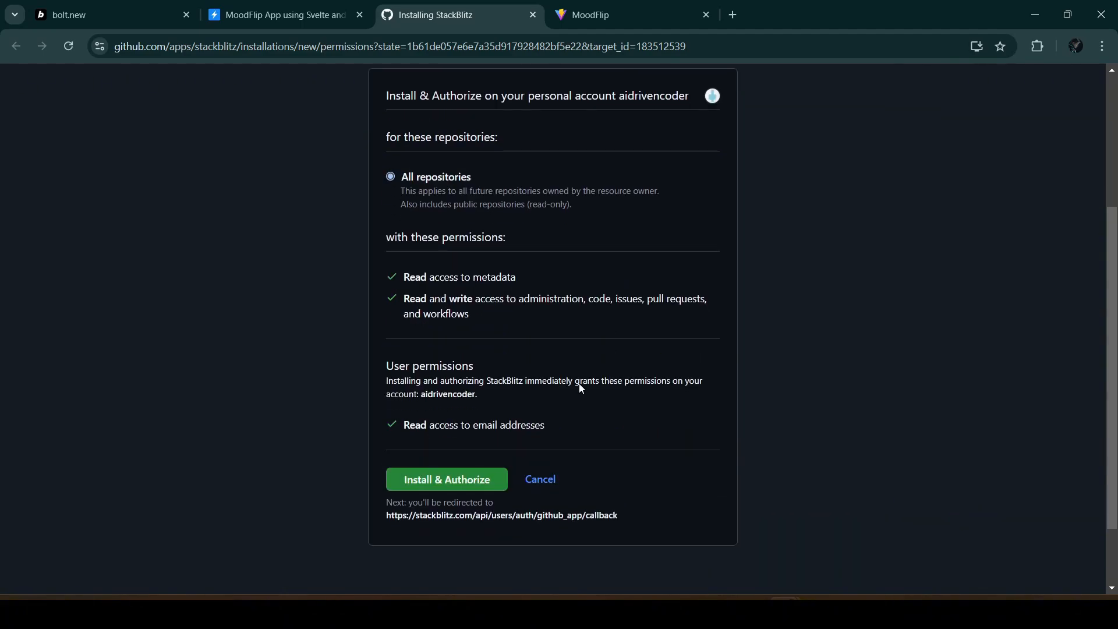
left_click(460, 486)
left_click(541, 344)
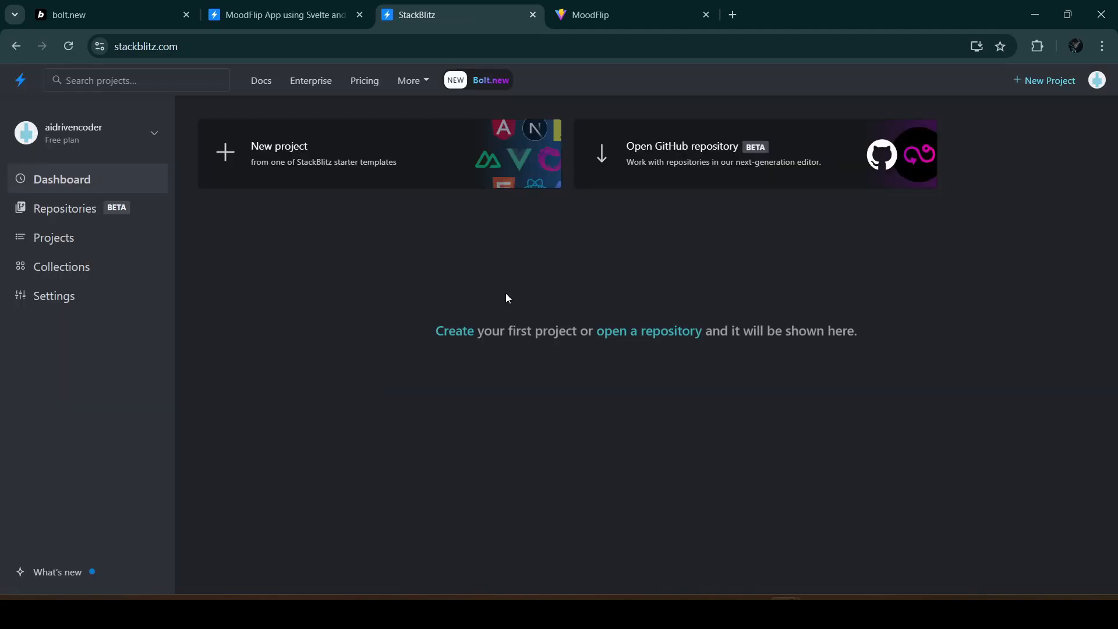
left_click(533, 15)
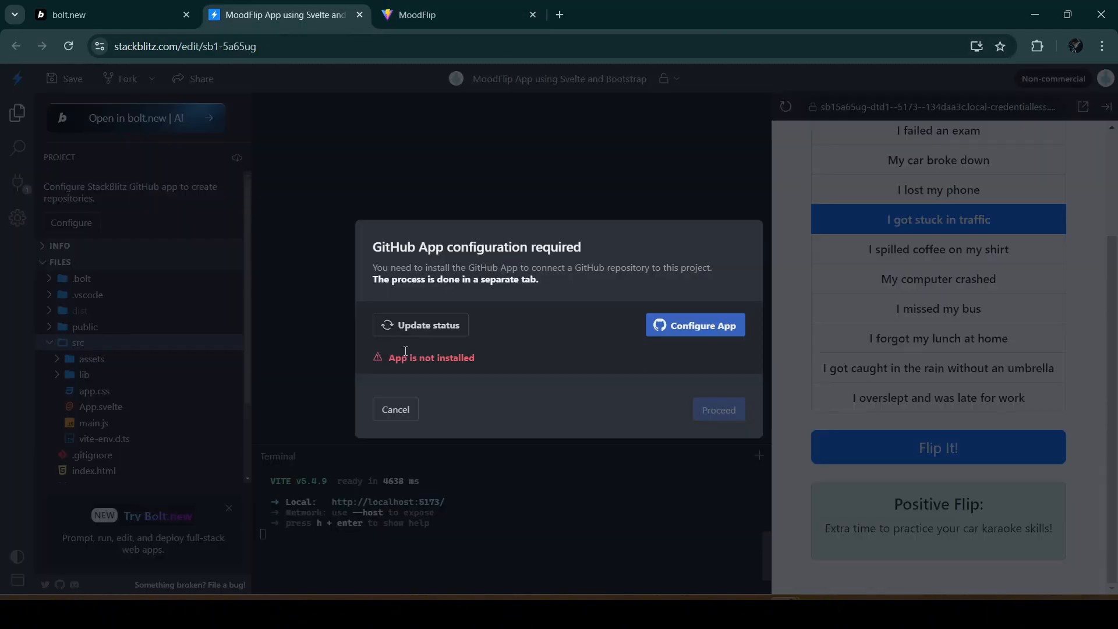
left_click(416, 329)
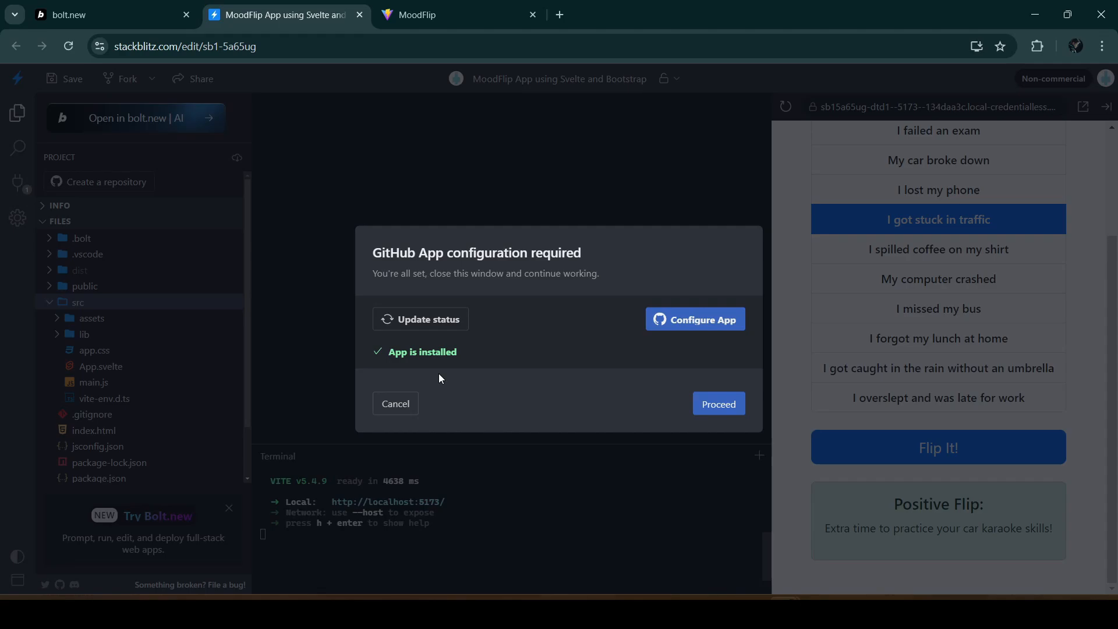
left_click(721, 405)
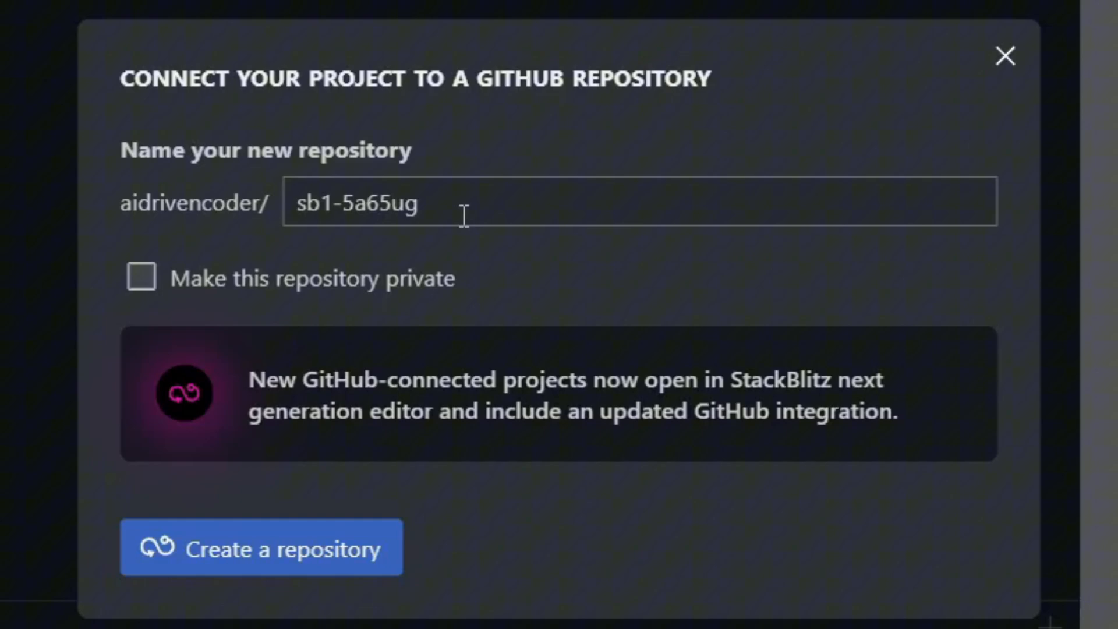
Step: Create a public GitHub repository named moodflip-app for the project and accept leaving the current page
double_click(515, 279)
key("ctrl+a")
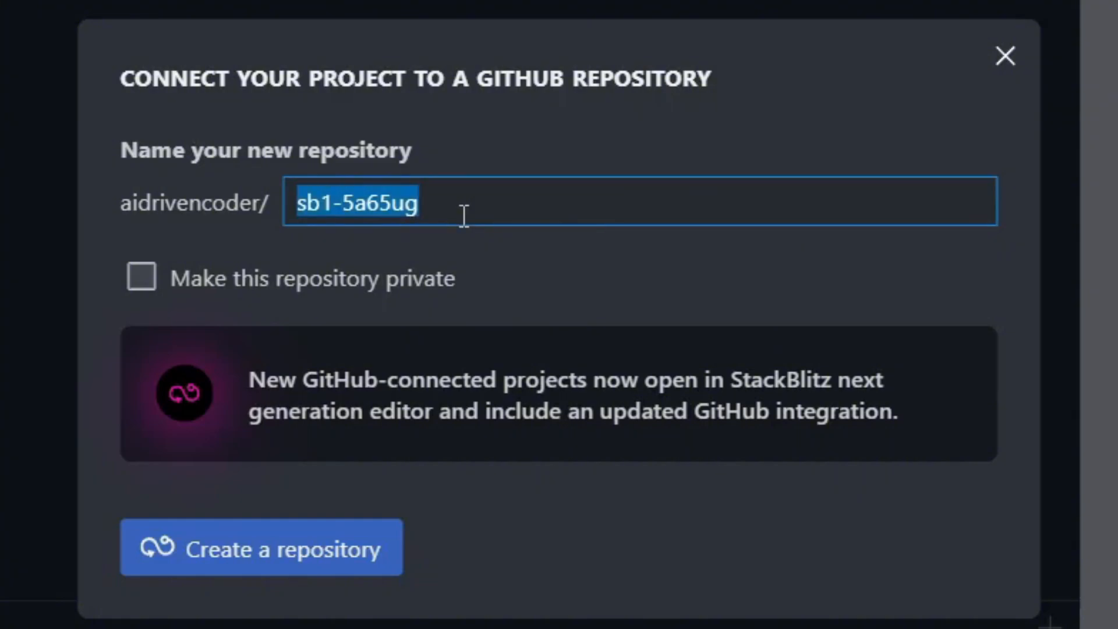
type("moodflip-app")
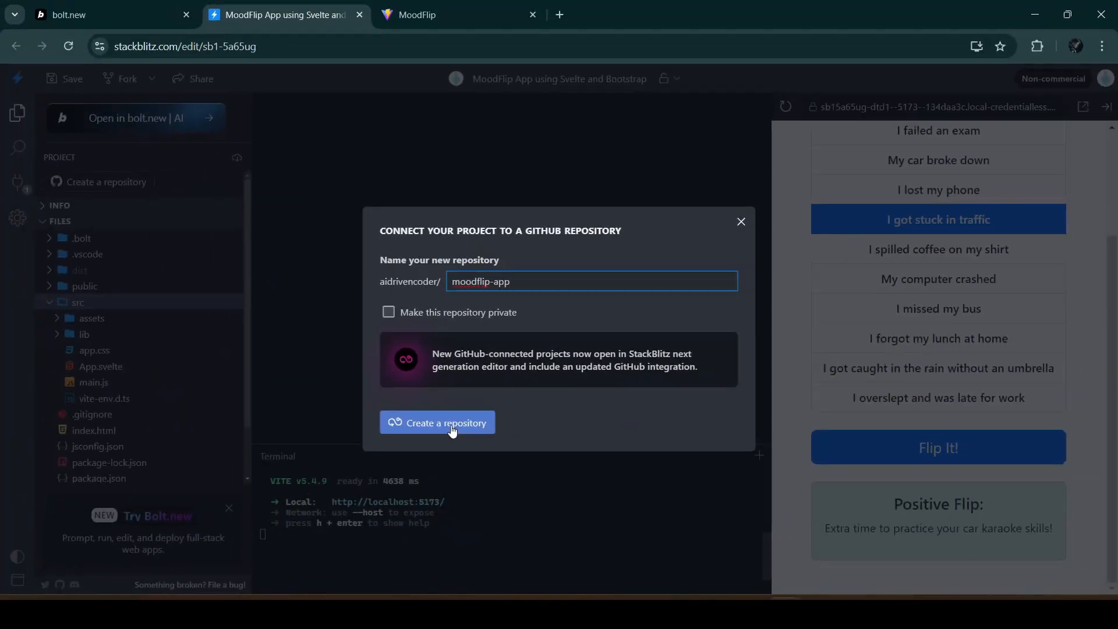
left_click(453, 425)
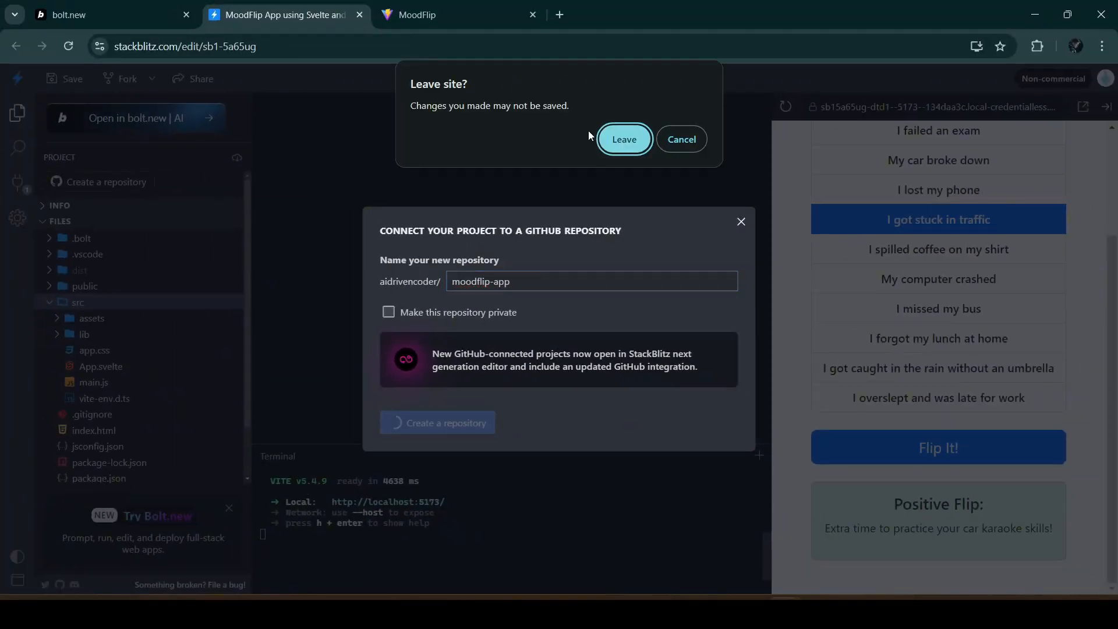
left_click(633, 151)
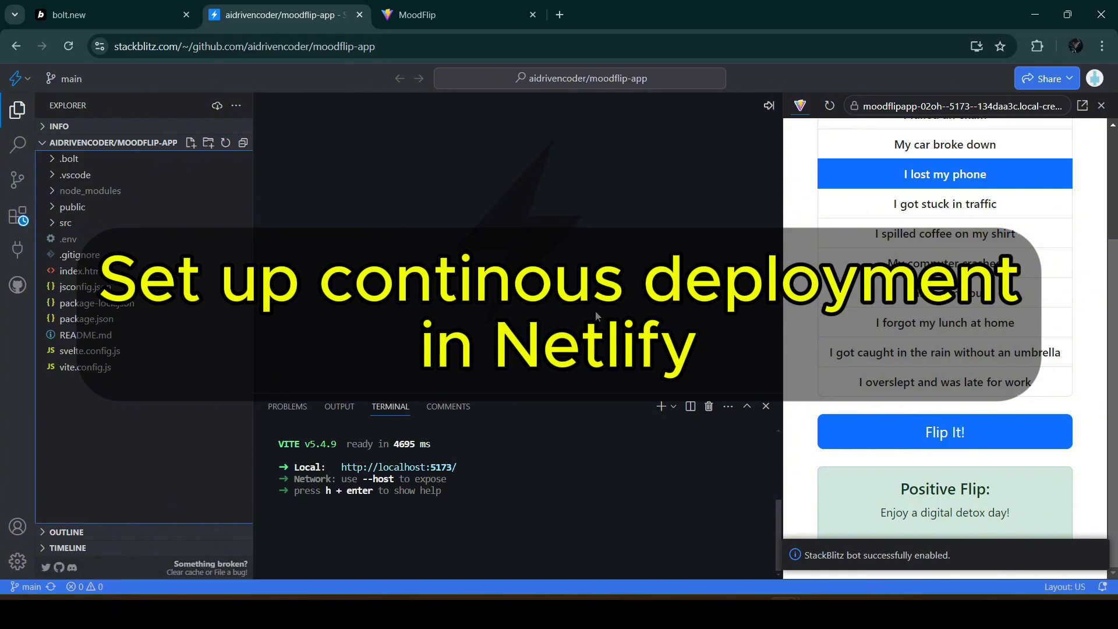
Step: Go to netlify.com in a new browser tab and sign up with GitHub, authorizing Netlify Auth
left_click(560, 16)
type("netlify.com")
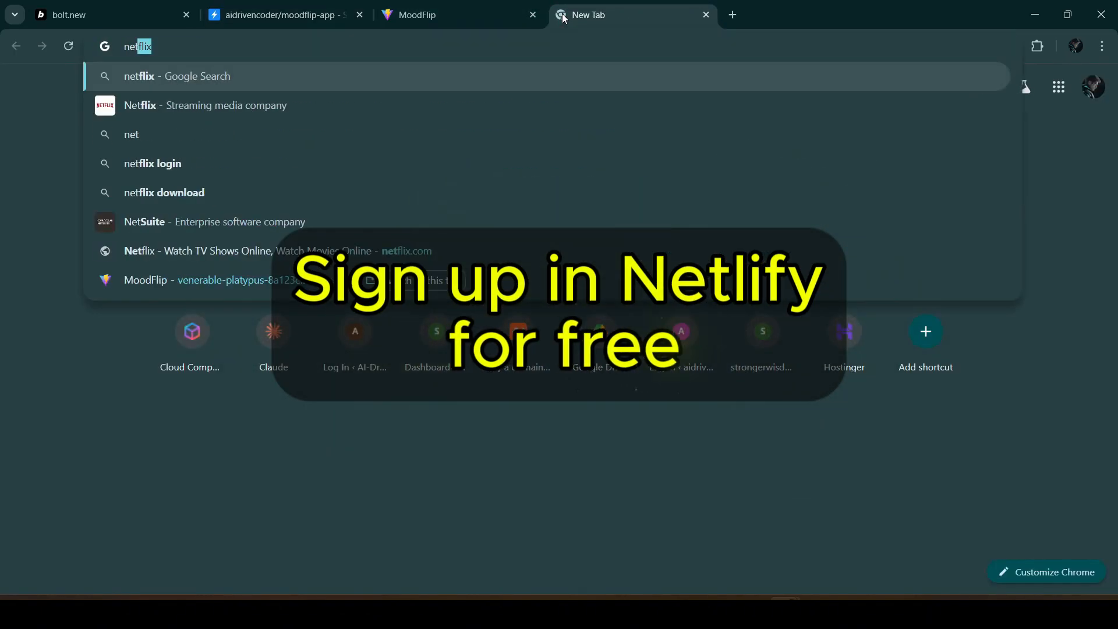
key("Return")
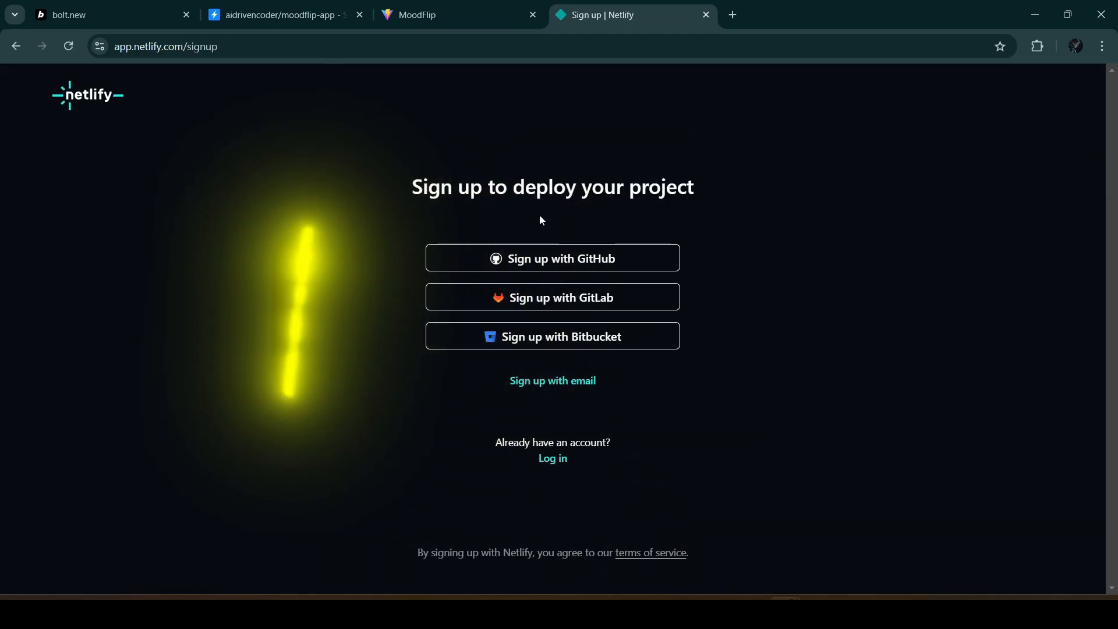
left_click(477, 263)
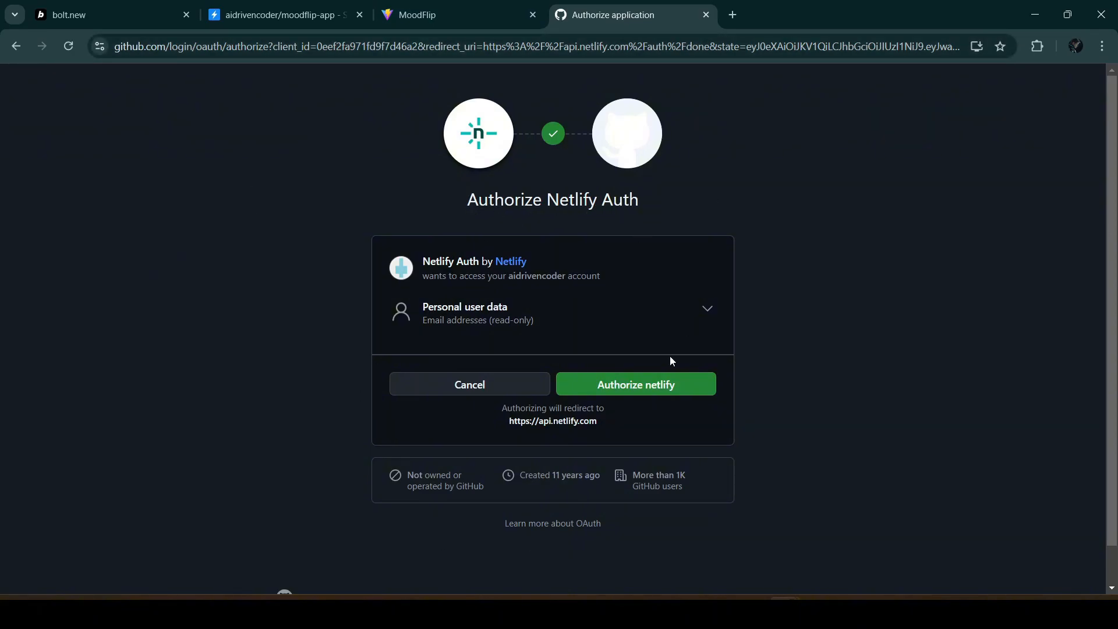
left_click(647, 390)
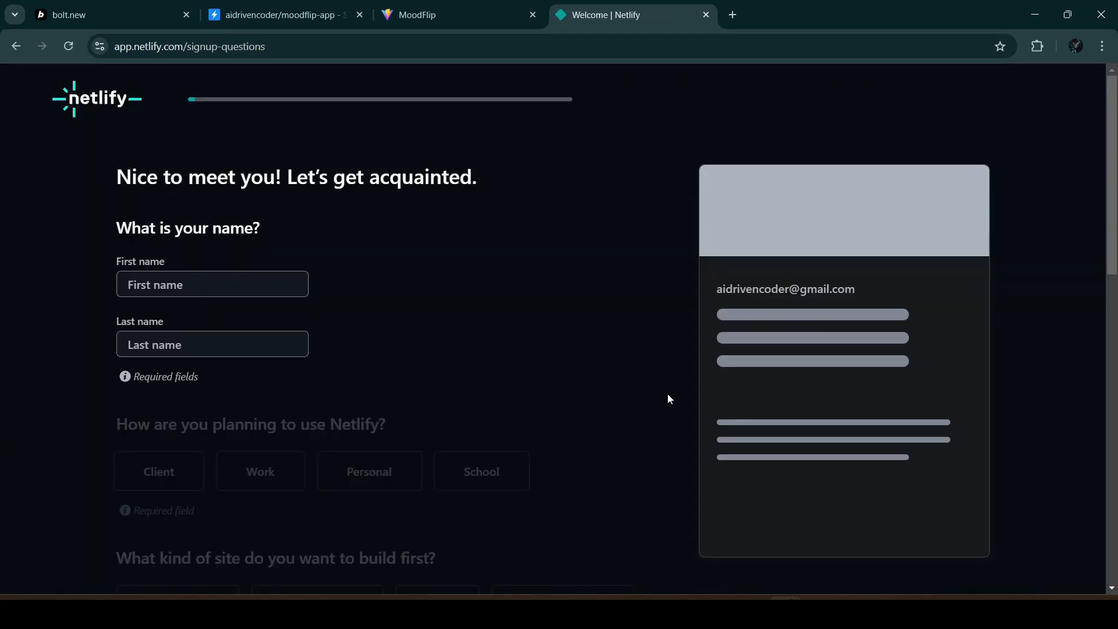
Step: Fill in the first and last name on the Netlify sign-up form and choose Personal as the planned use
left_click(250, 288)
type("AI Driven")
key("Tab")
type("Coder")
left_click(369, 471)
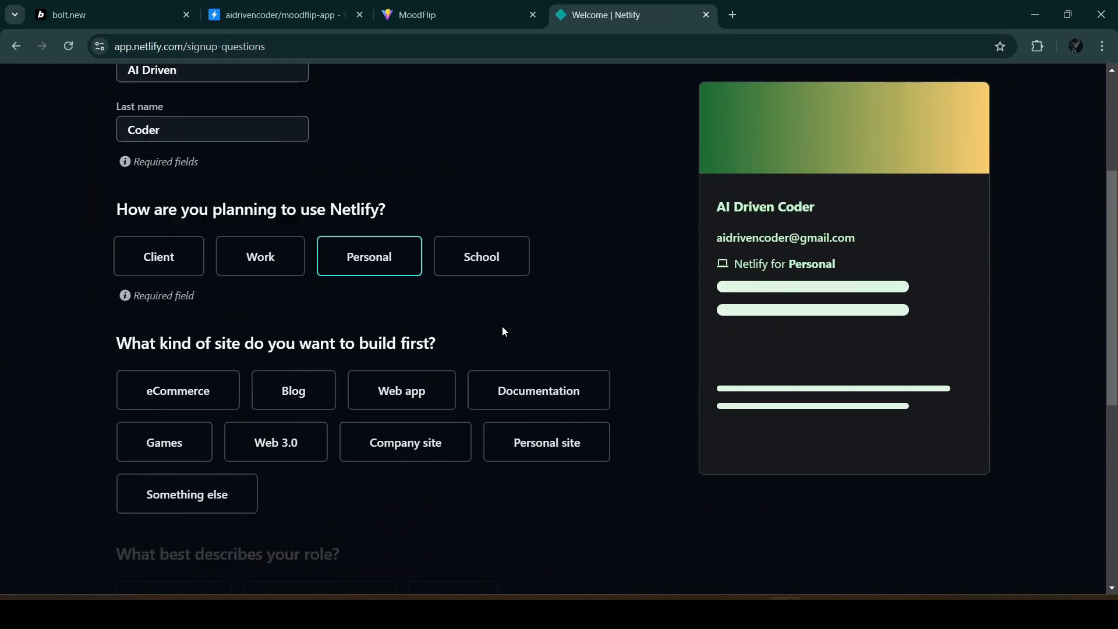
Step: Choose Web app as the first kind of site to build and Freelancer as the role
scroll(290, 277, "down", 1)
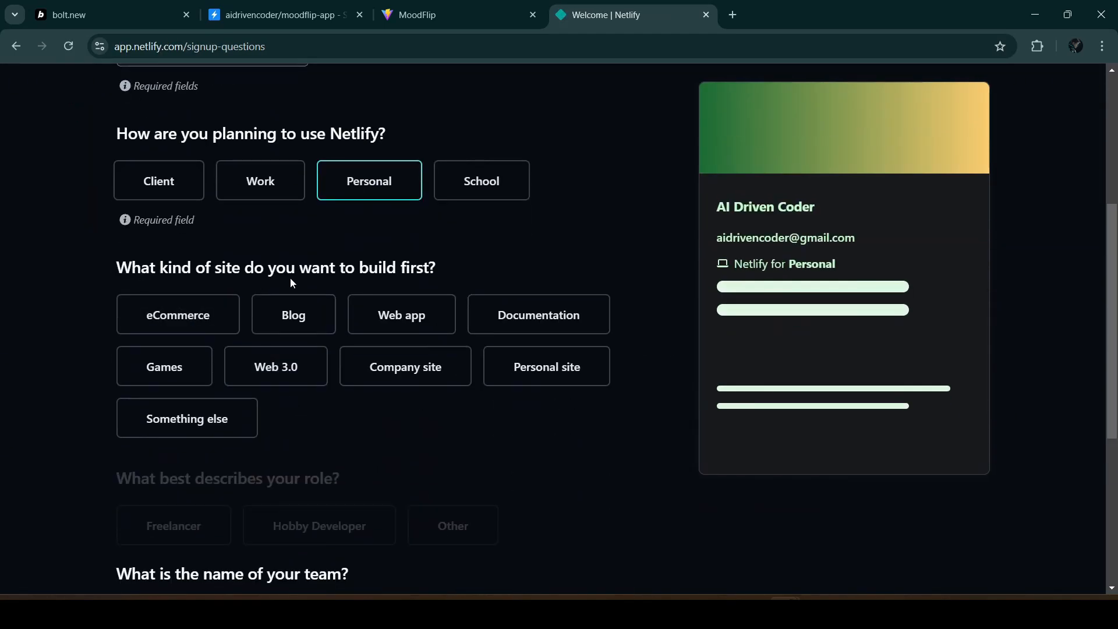
left_click(411, 316)
scroll(244, 275, "down", 4)
left_click(175, 308)
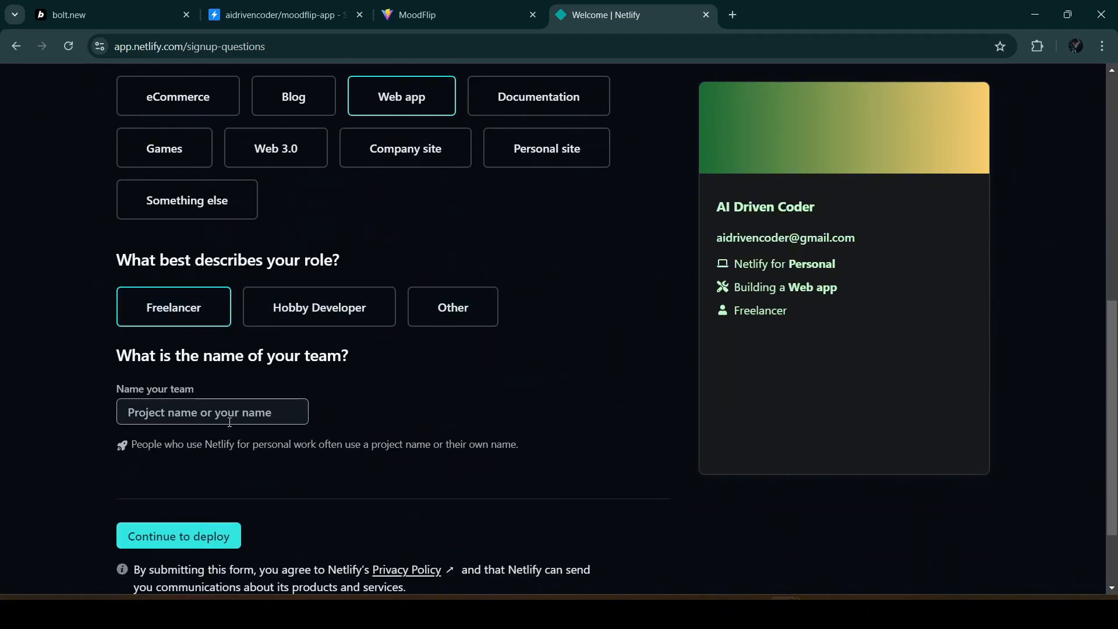
Step: Name the team "AI-Driven Coder" and submit the sign-up form to continue to deployment
left_click(212, 412)
type("AI Driven COder")
key("ctrl+a")
type("AI-Driven Coder")
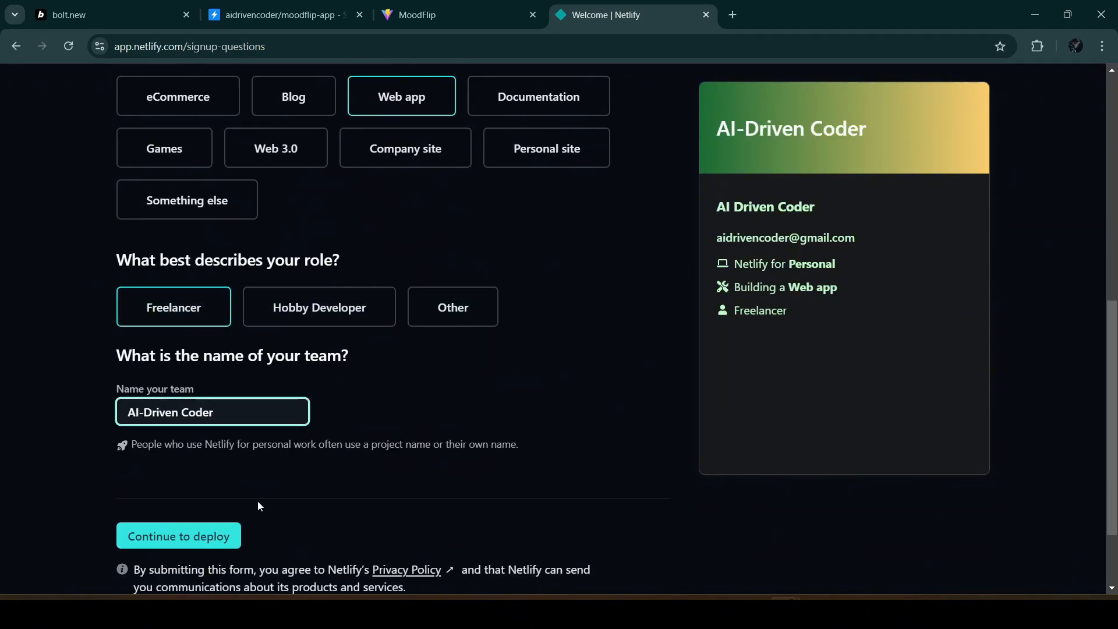
scroll(257, 501, "down", 2)
left_click(180, 432)
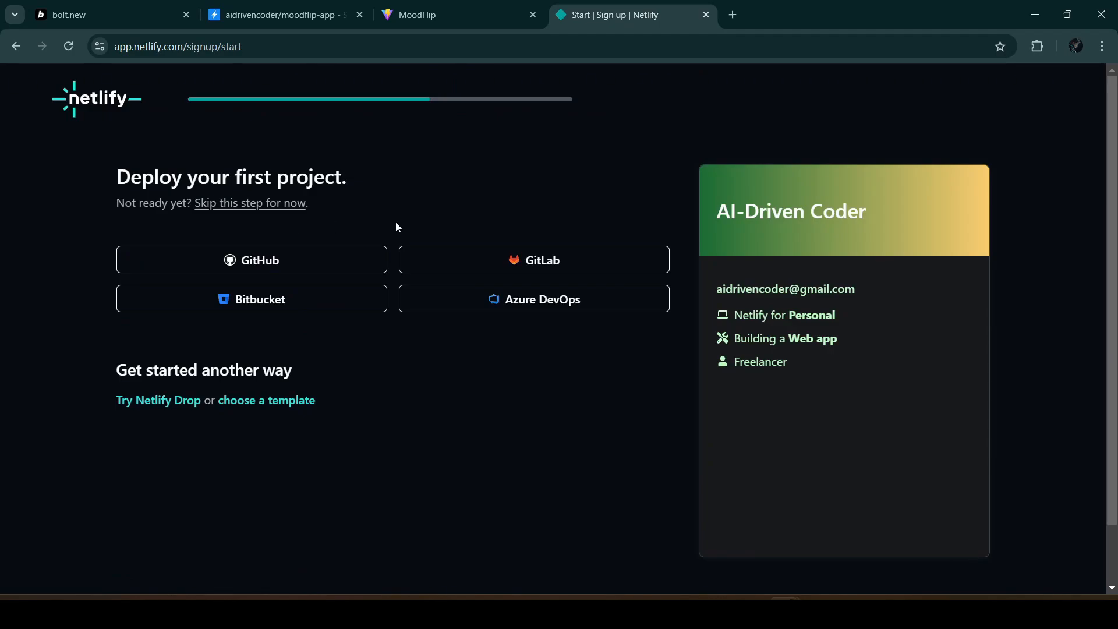
Step: Connect GitHub as the deployment source and install the Netlify app on GitHub for only the moodflip-app repository
left_click(320, 263)
left_click(652, 540)
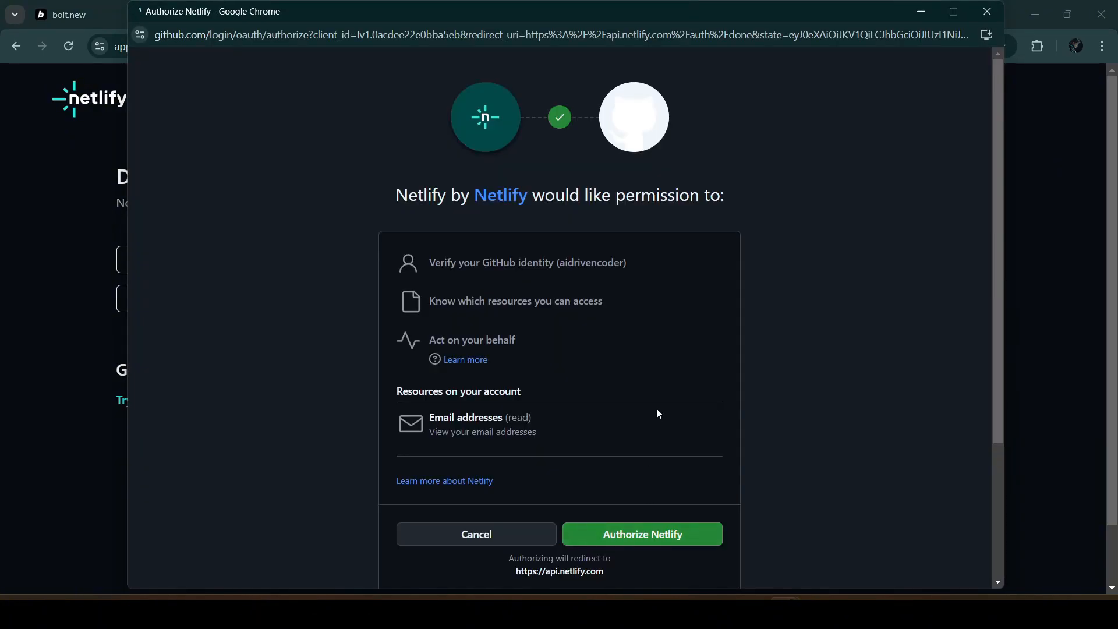
scroll(650, 395, "down", 2)
scroll(650, 396, "down", 1)
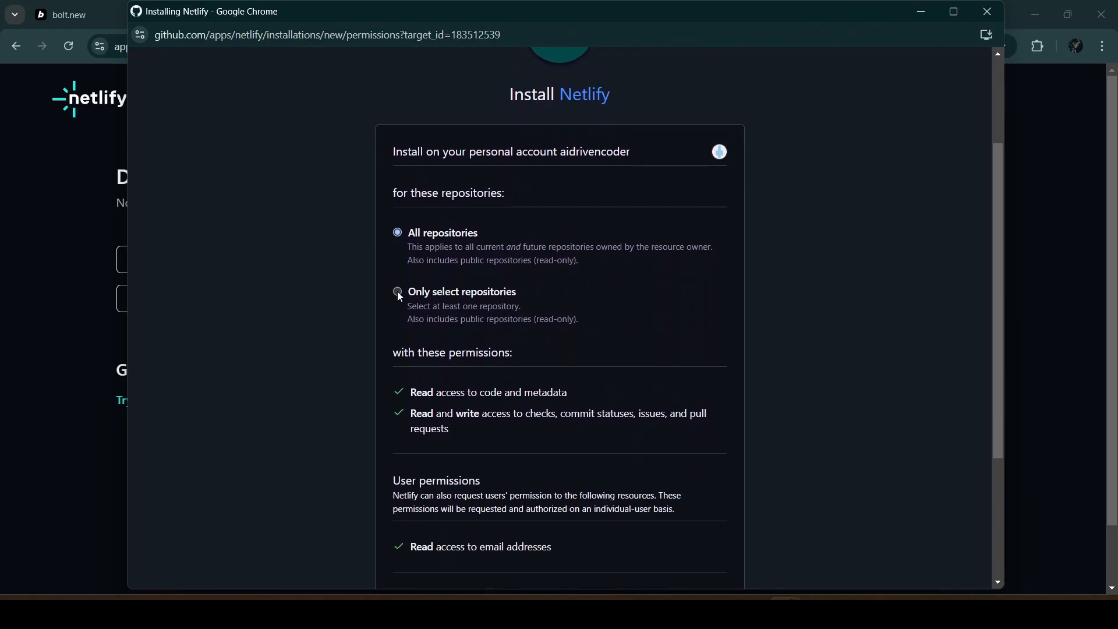
left_click(397, 291)
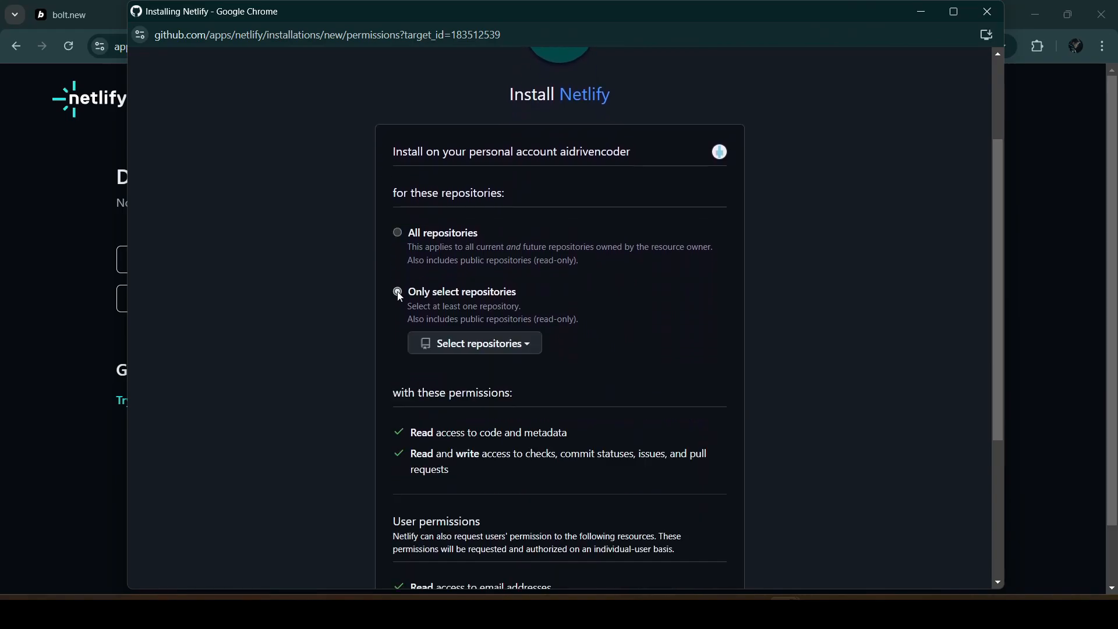
left_click(521, 349)
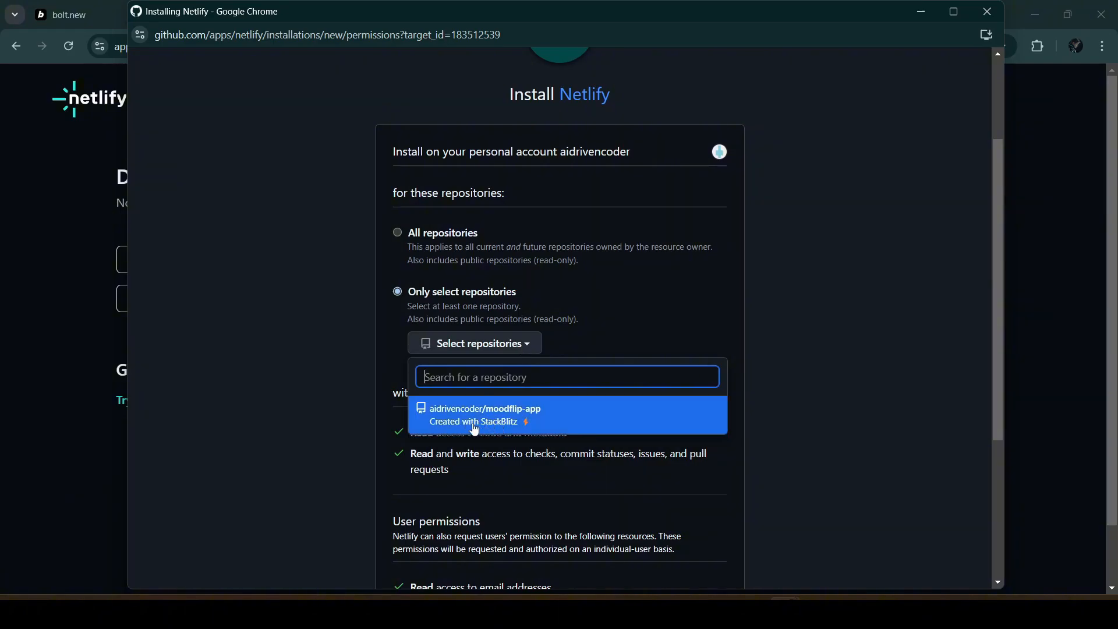
left_click(475, 429)
scroll(519, 416, "down", 4)
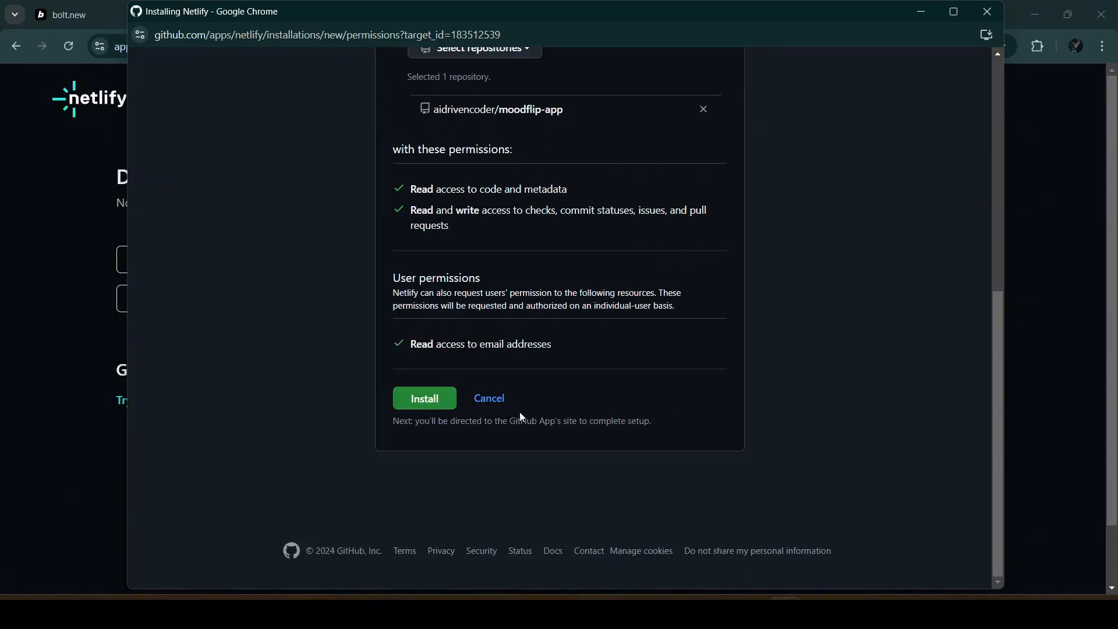
left_click(425, 403)
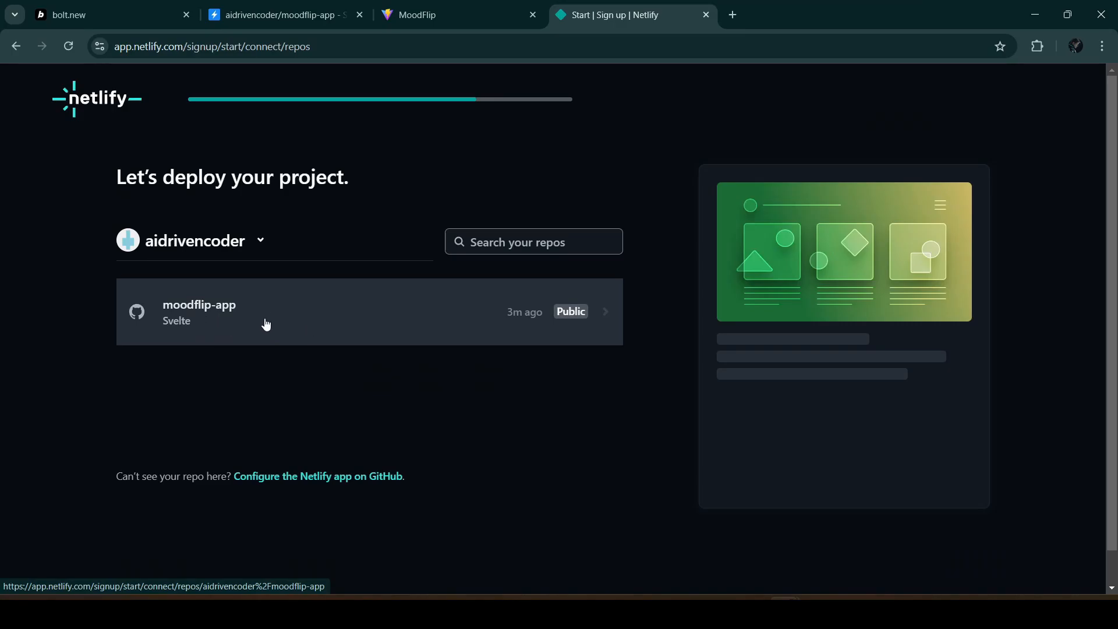
Step: Select the moodflip-app repository for deployment and review its branch, build command and publish directory
left_click(266, 325)
scroll(290, 317, "down", 1)
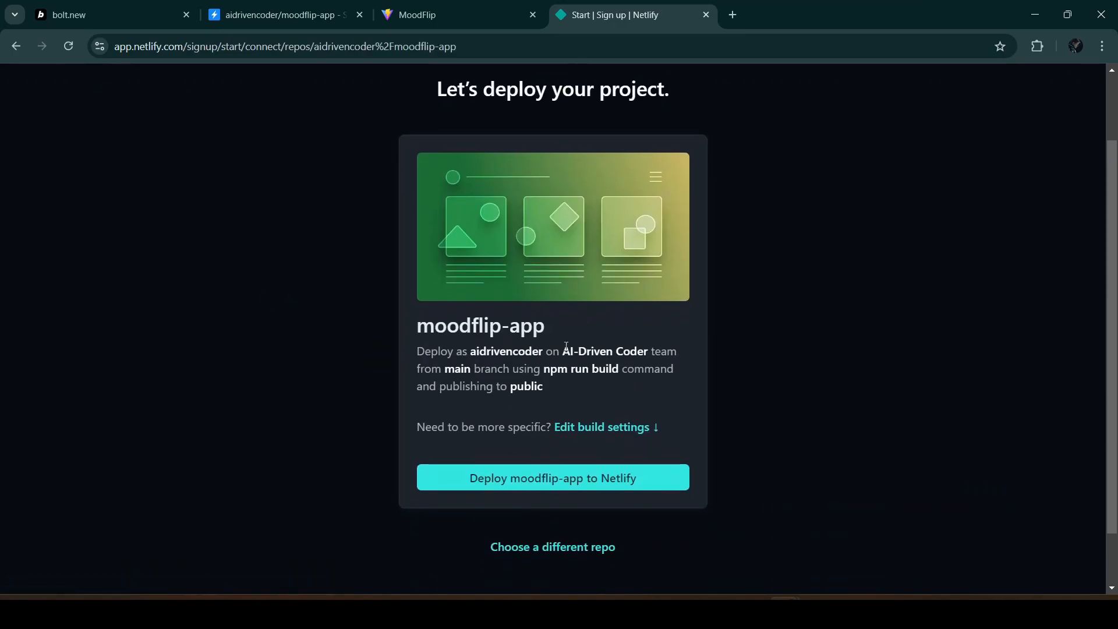
scroll(415, 295, "down", 1)
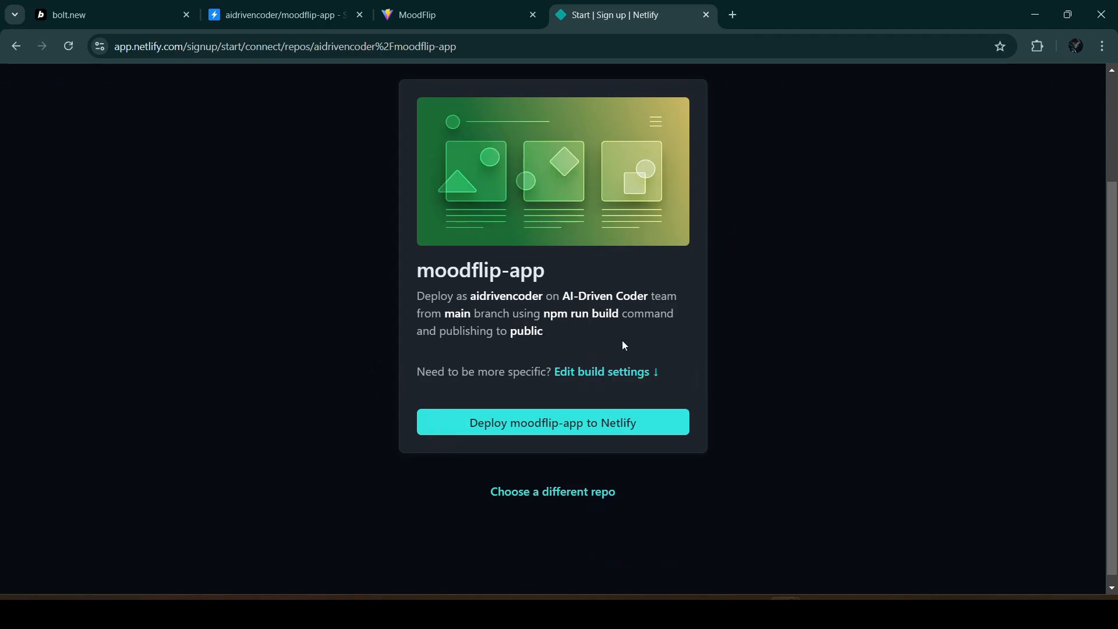
scroll(622, 342, "up", 1)
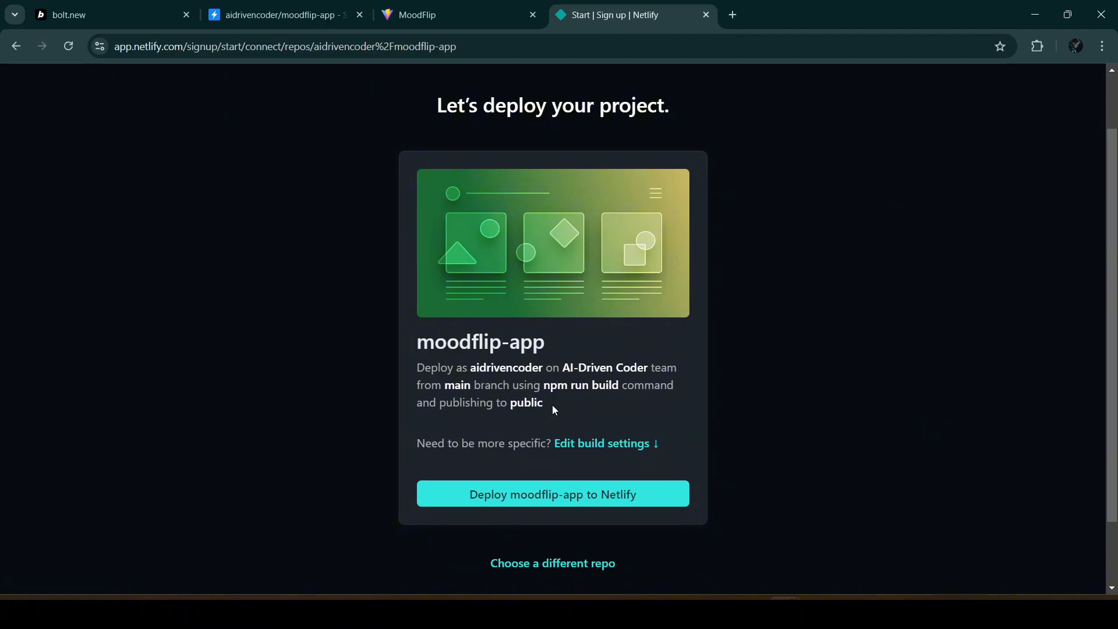
Step: Switch to the StackBlitz moodflip-app project and run npm run build in a new terminal
left_click(235, 15)
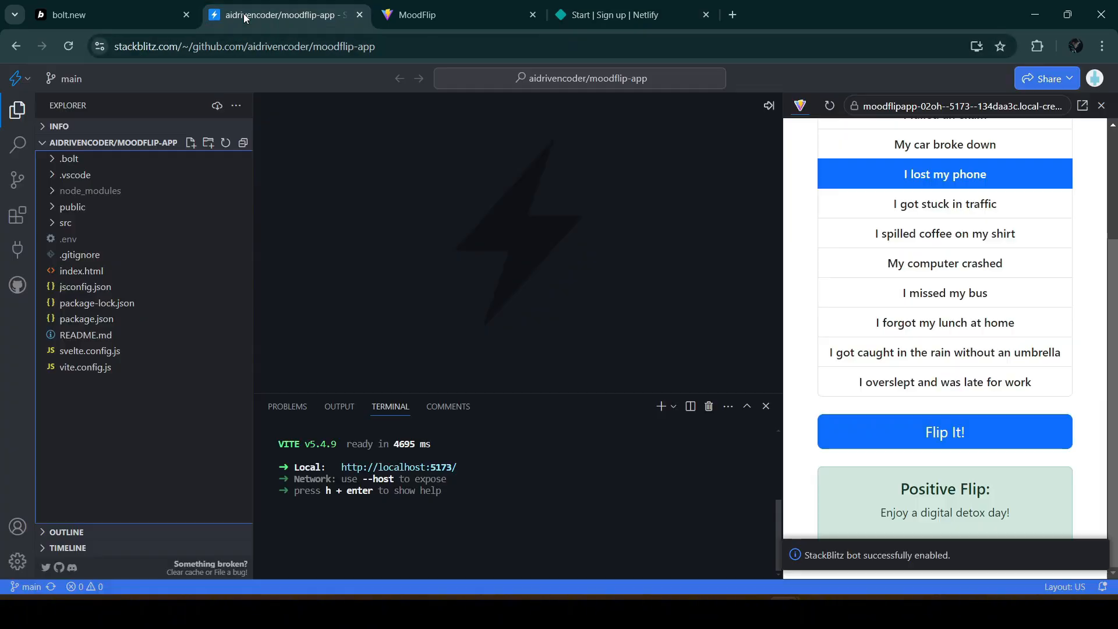
left_click(490, 498)
left_click(661, 406)
type("npm ")
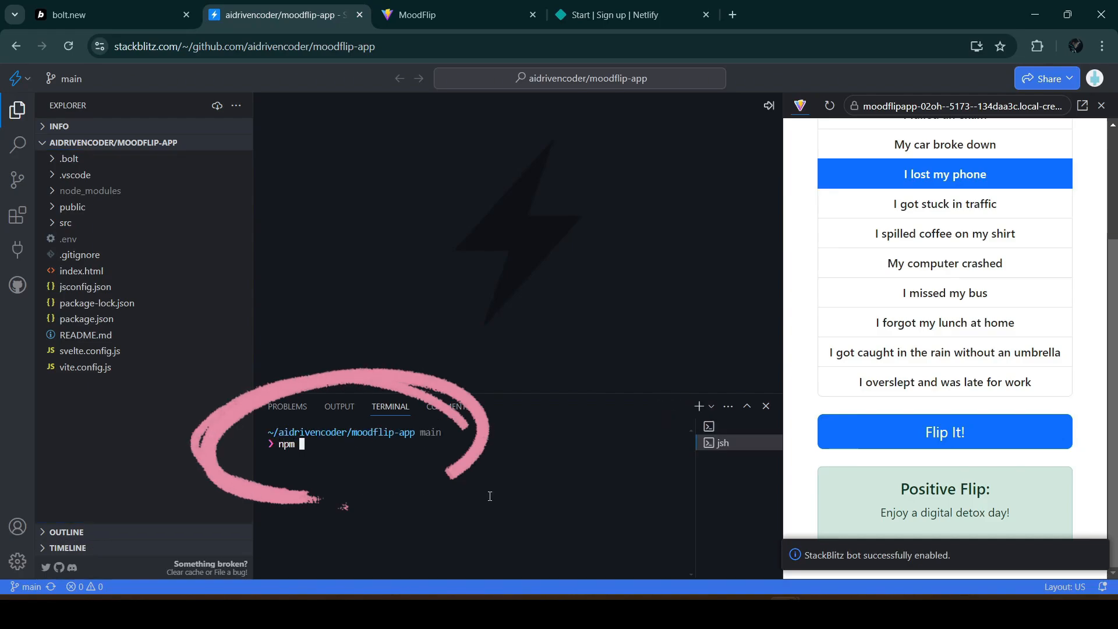
type("run build")
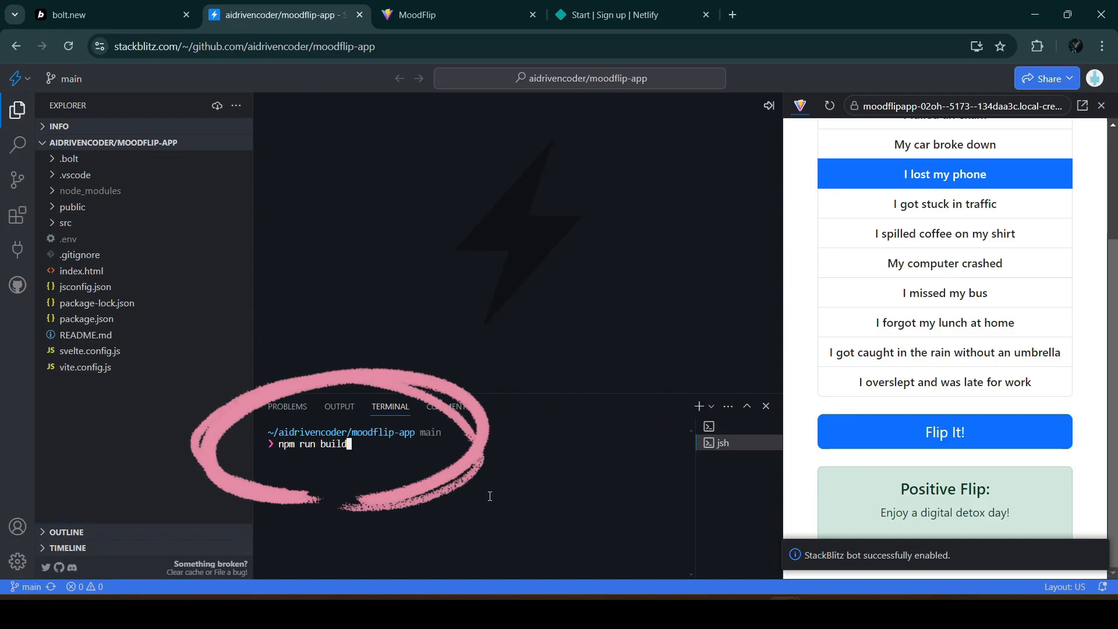
key("Return")
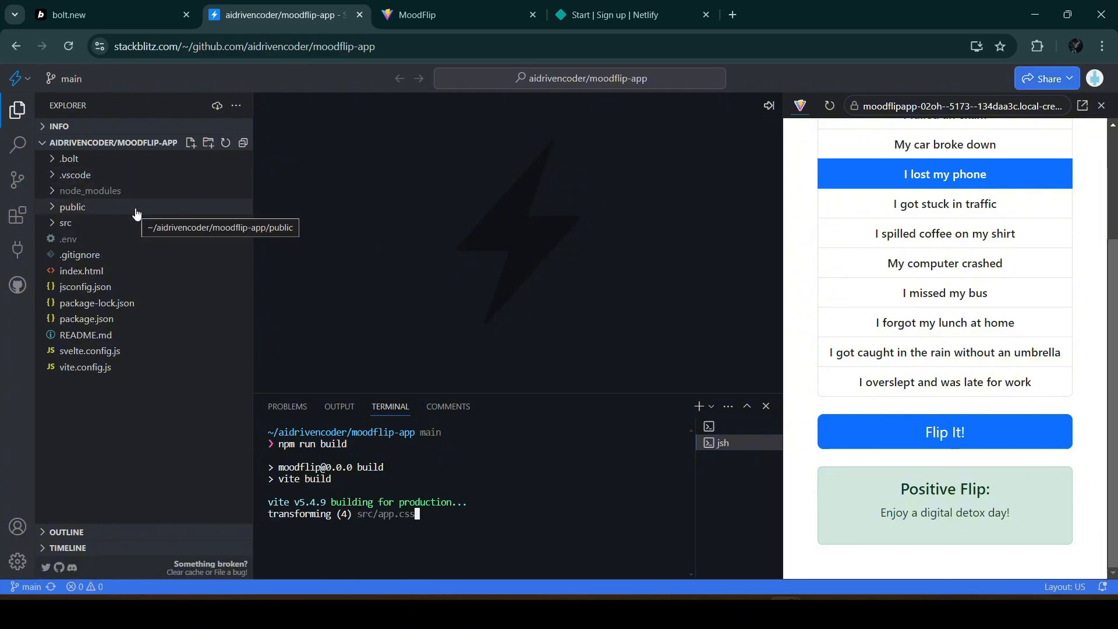
Step: Return to Netlify, set the publish directory to dist in the build settings, and deploy moodflip-app
left_click(599, 17)
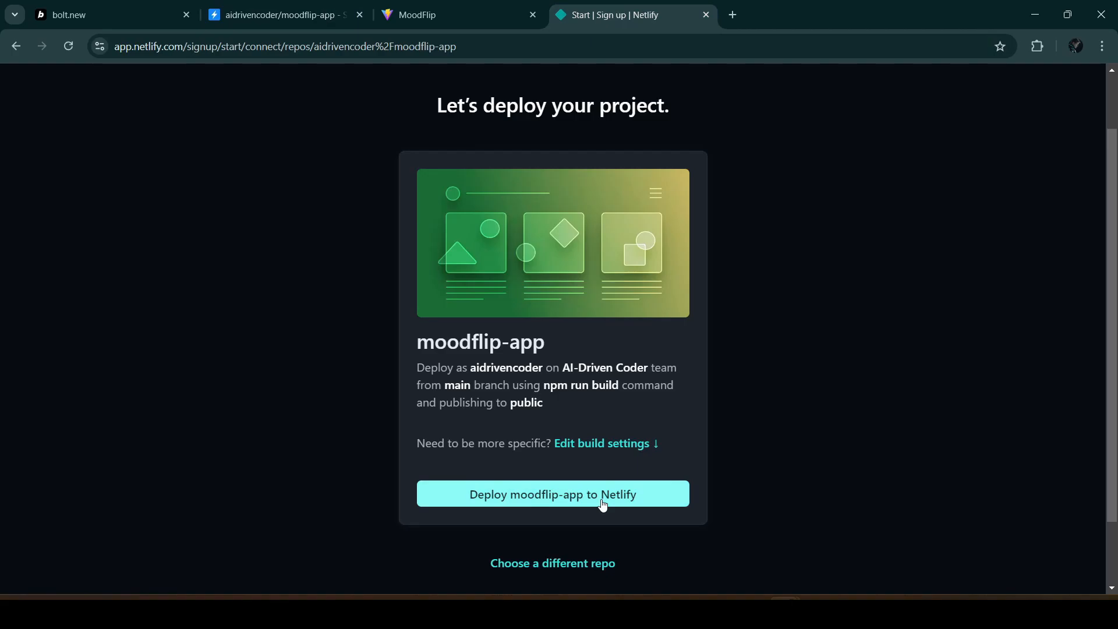
left_click(611, 448)
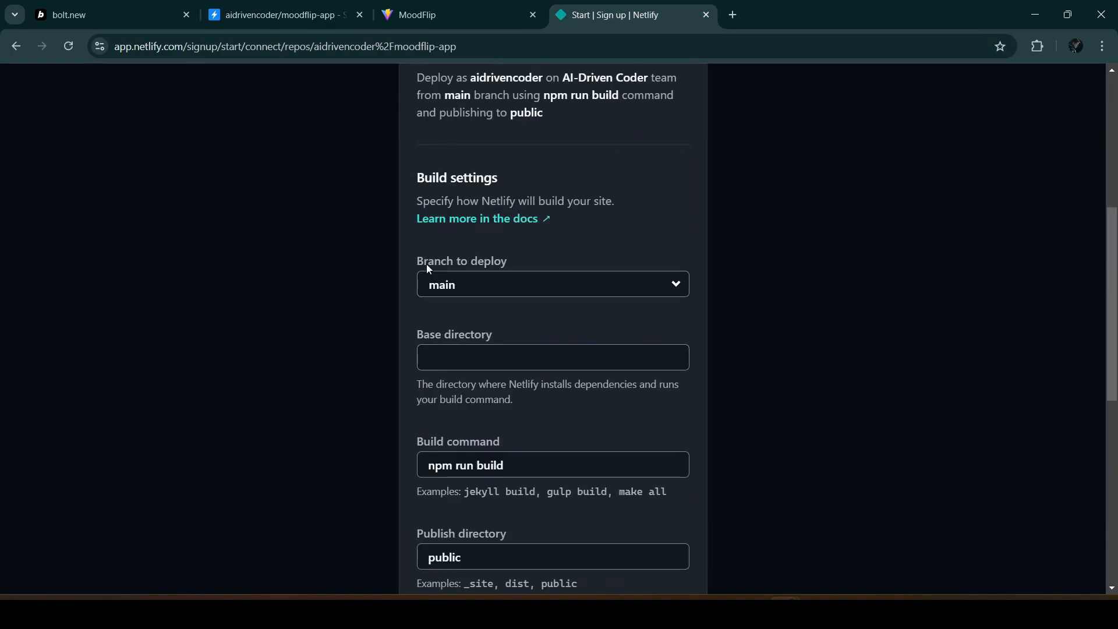
scroll(509, 317, "down", 1)
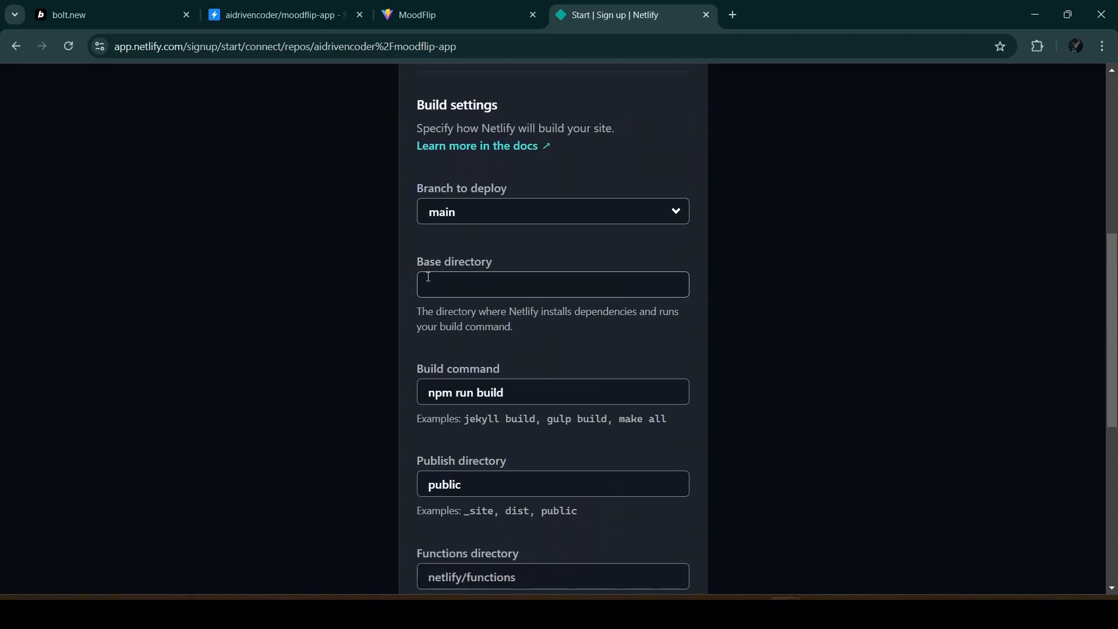
scroll(582, 339, "down", 1)
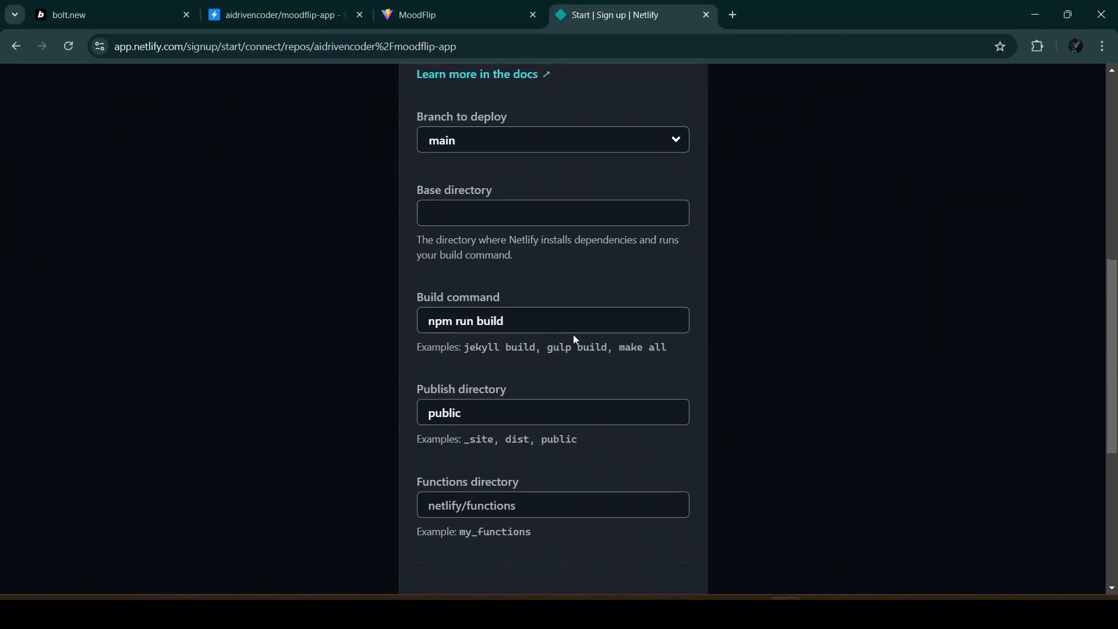
scroll(568, 364, "down", 2)
double_click(506, 283)
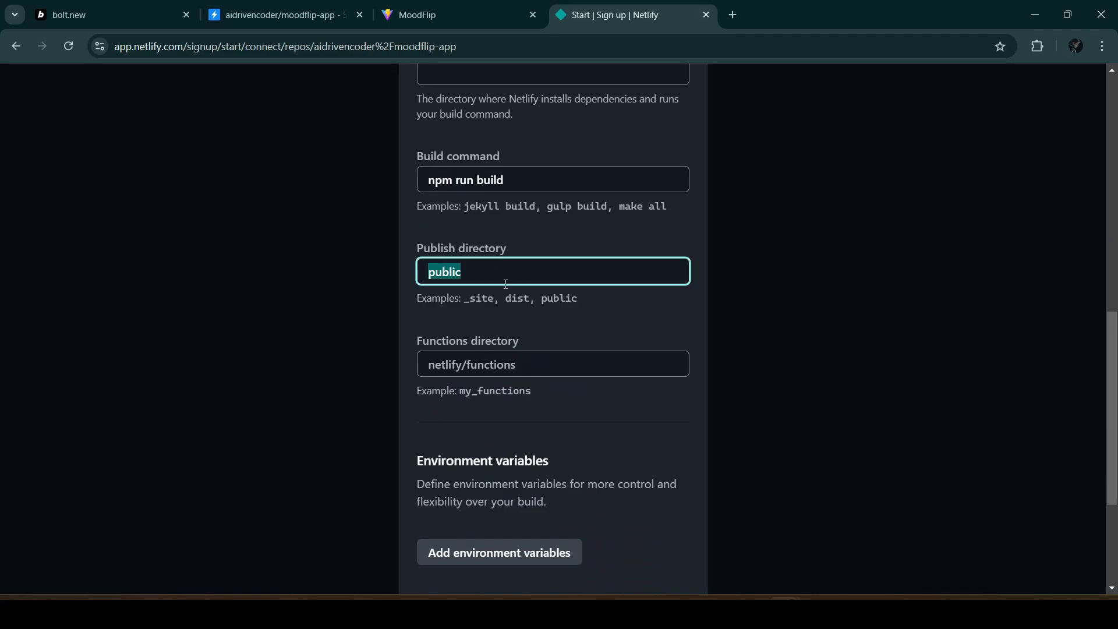
type("dist")
scroll(547, 448, "down", 2)
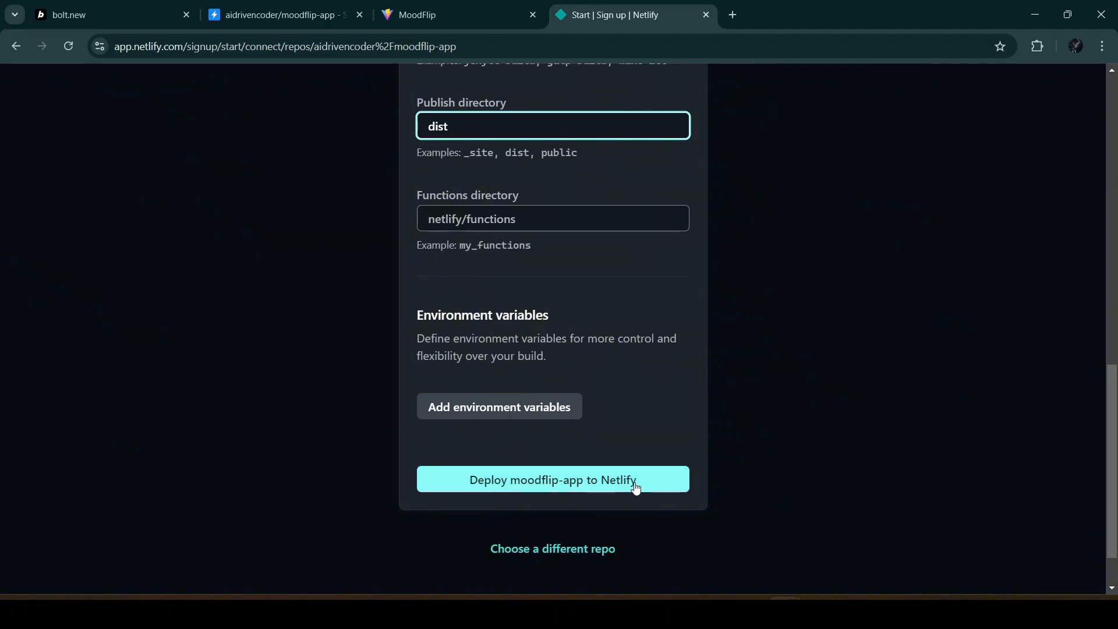
left_click(653, 486)
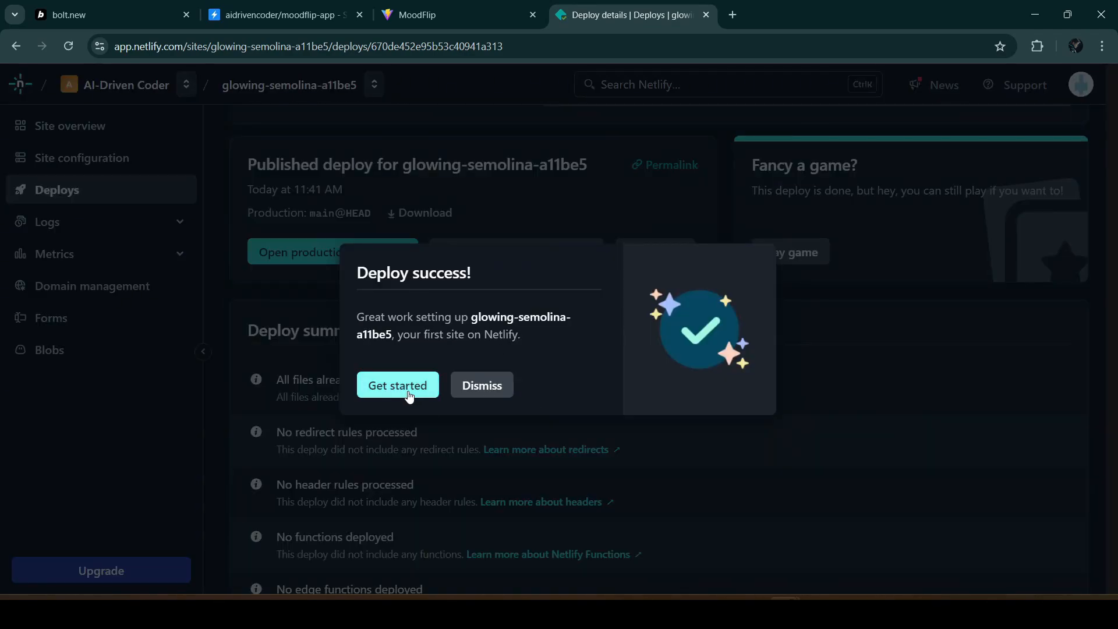
Step: Continue past the deploy dialog to the team's sites and open the live URL of glowing-semolina-a11be5
left_click(398, 386)
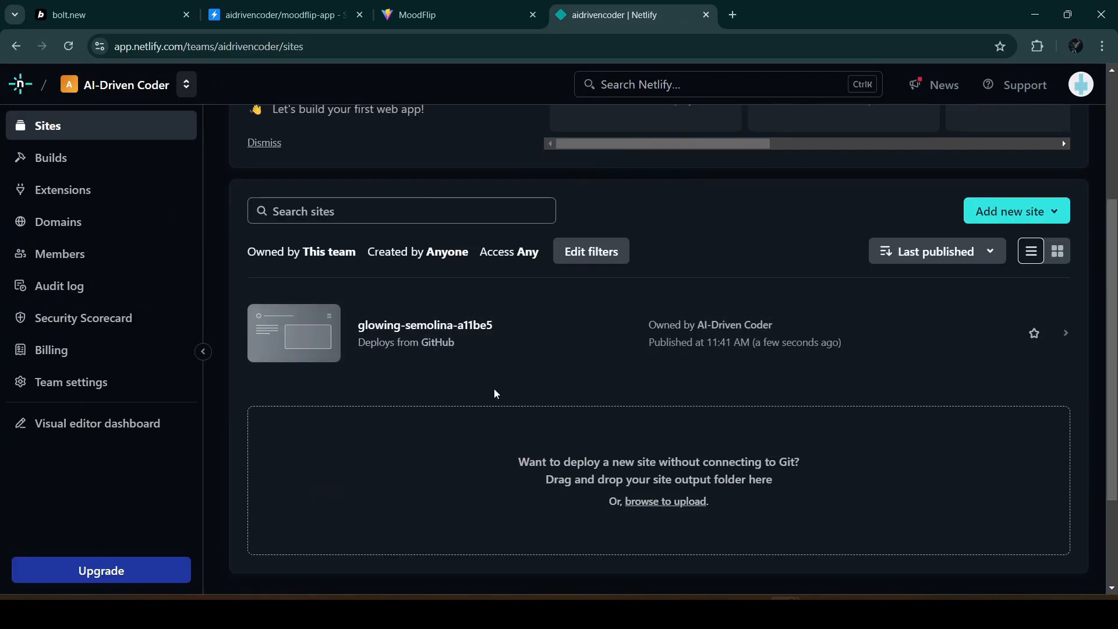
scroll(496, 394, "up", 3)
scroll(397, 550, "down", 1)
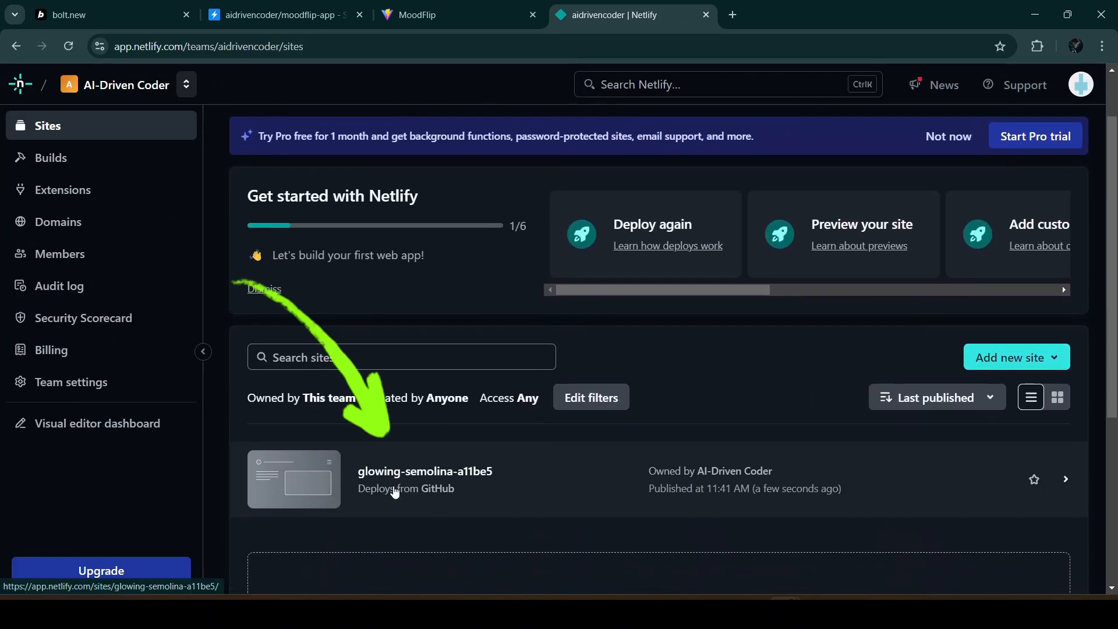
left_click(394, 492)
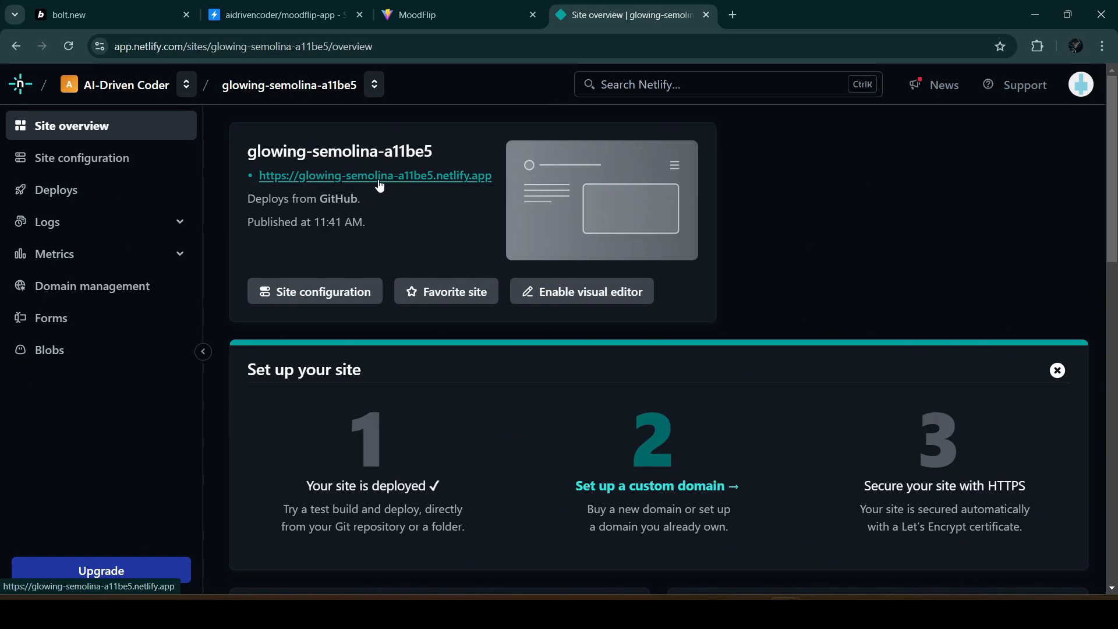
left_click(379, 179)
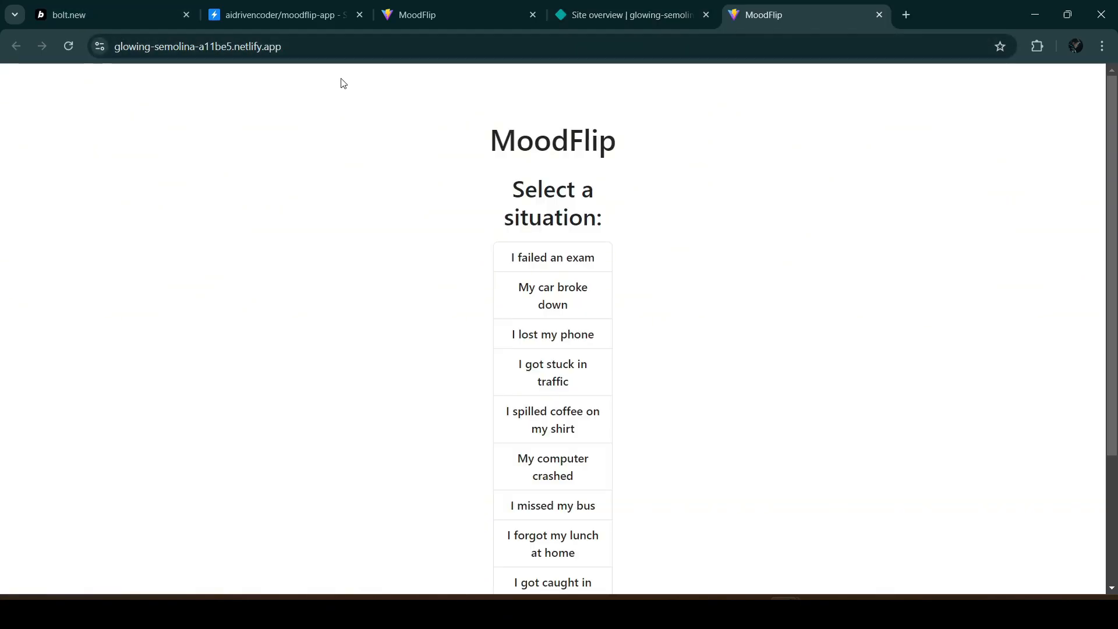
Step: Test the live MoodFlip app by flipping the "My car broke down" situation, and check the page's web address
left_click(556, 302)
scroll(556, 302, "down", 3)
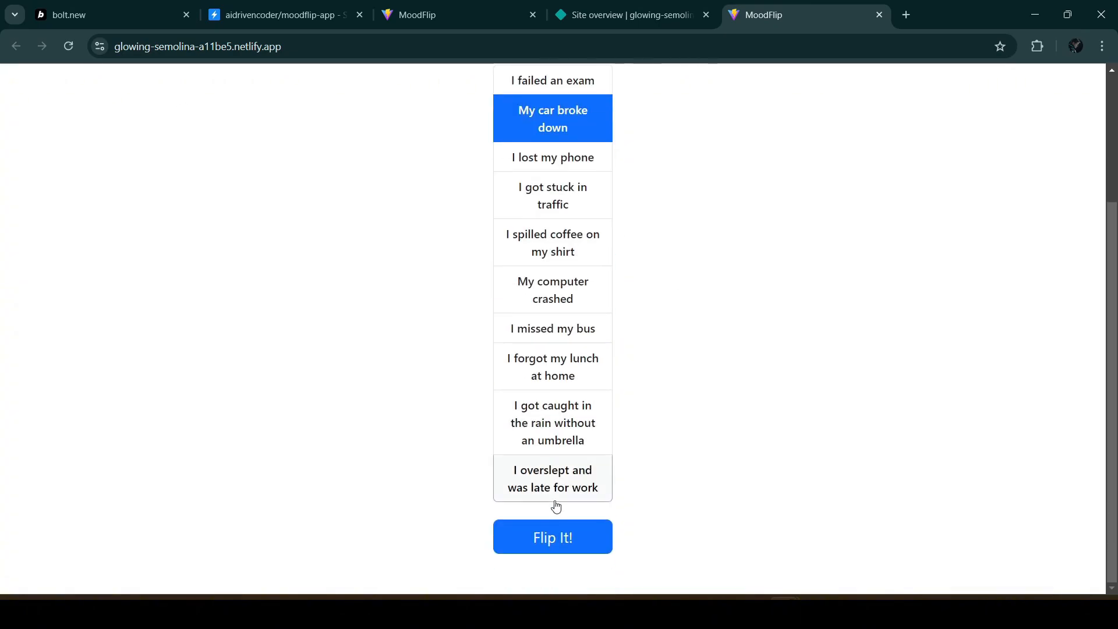
left_click(547, 538)
scroll(663, 508, "down", 3)
scroll(664, 508, "up", 6)
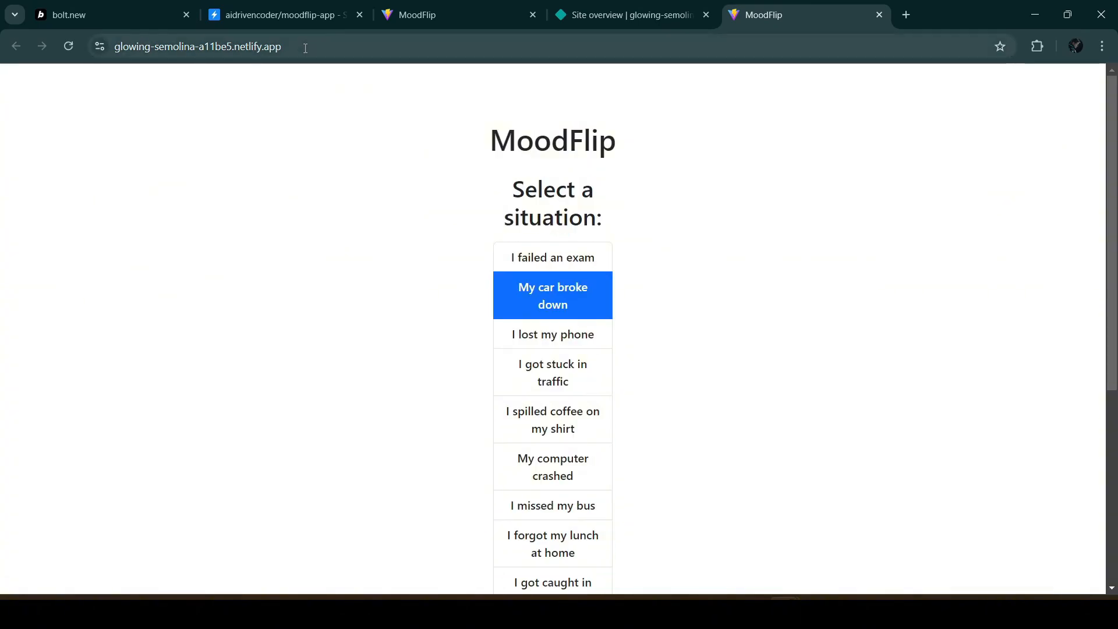
left_click(305, 48)
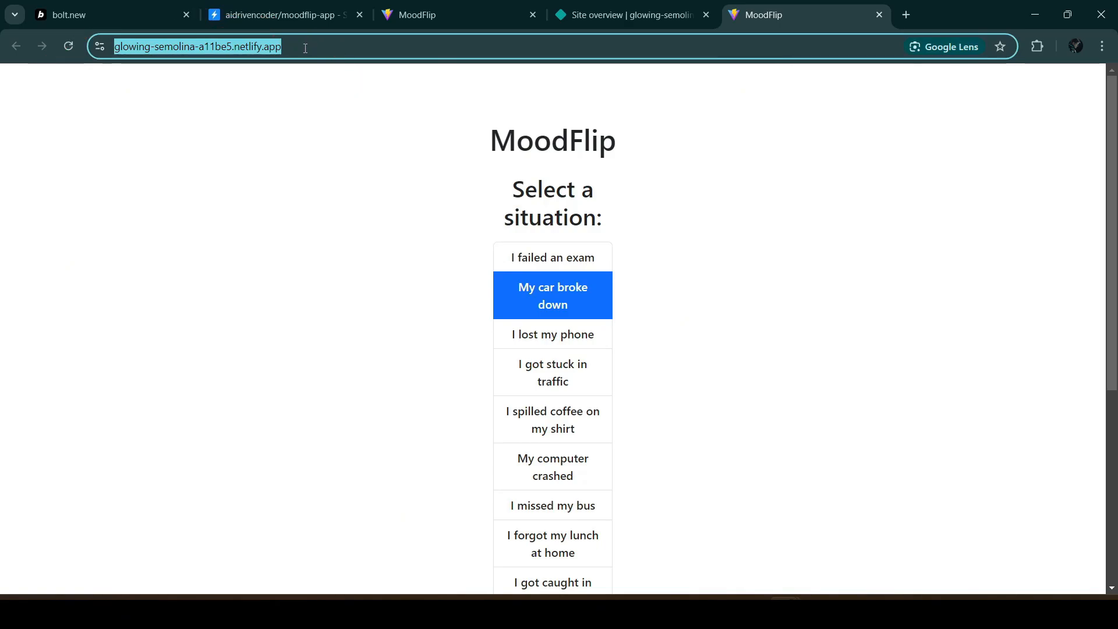
left_click(302, 237)
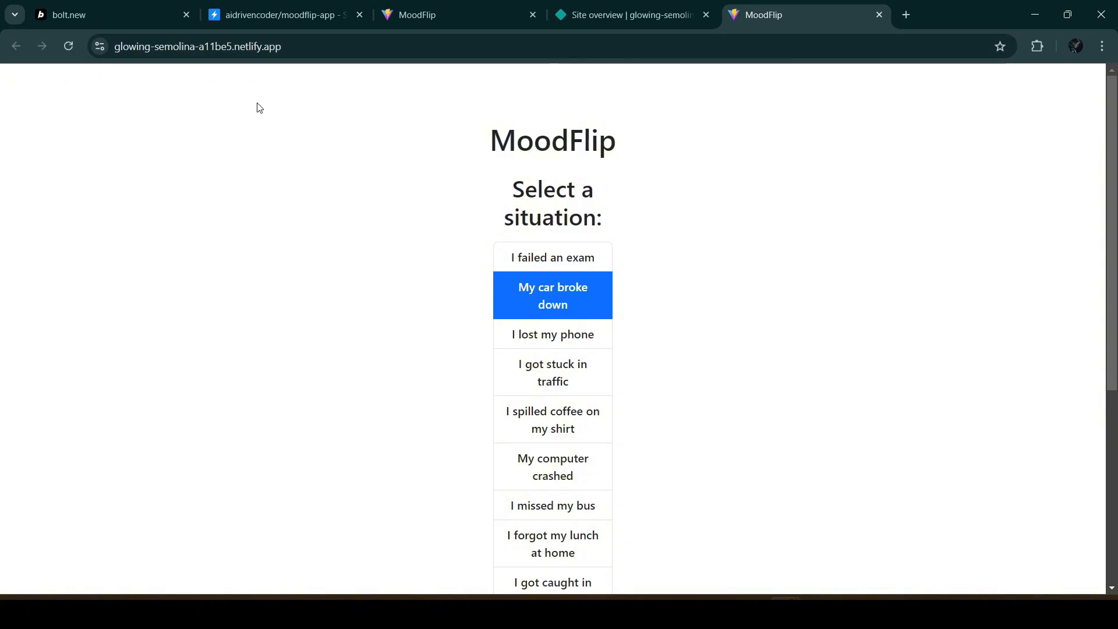
Step: Return to the Netlify site and start adding a custom domain through its domain management
left_click(641, 16)
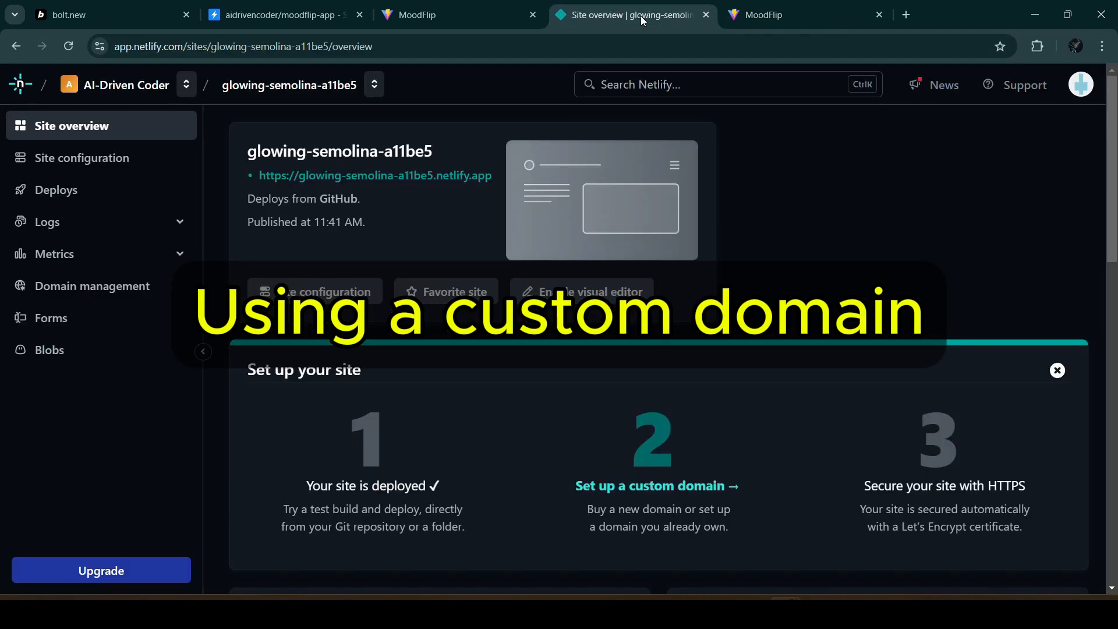
left_click(98, 287)
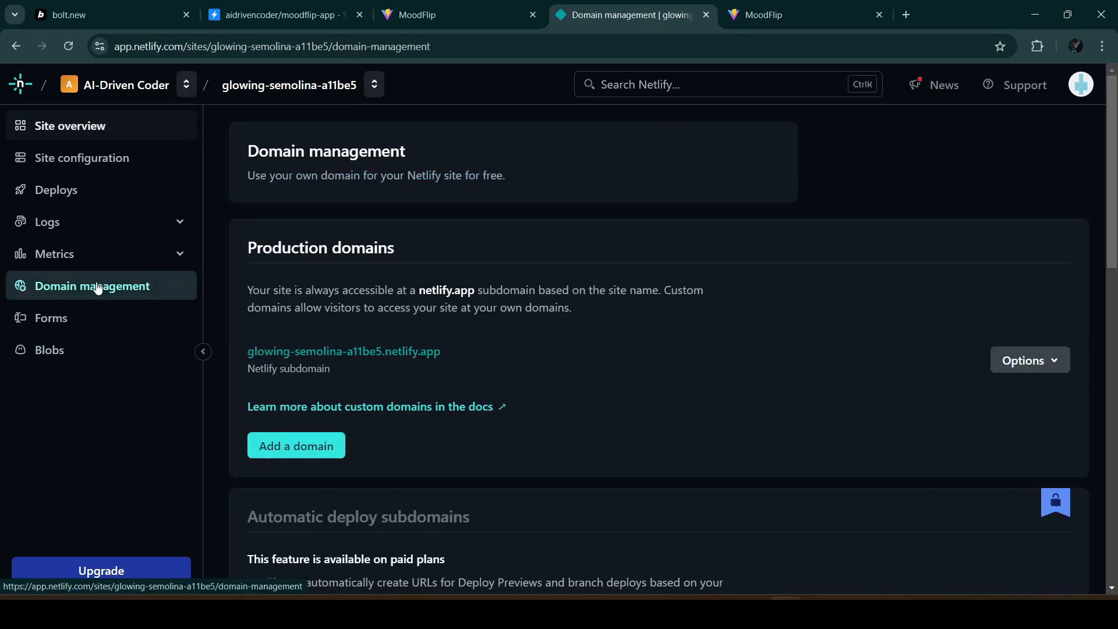
left_click(299, 451)
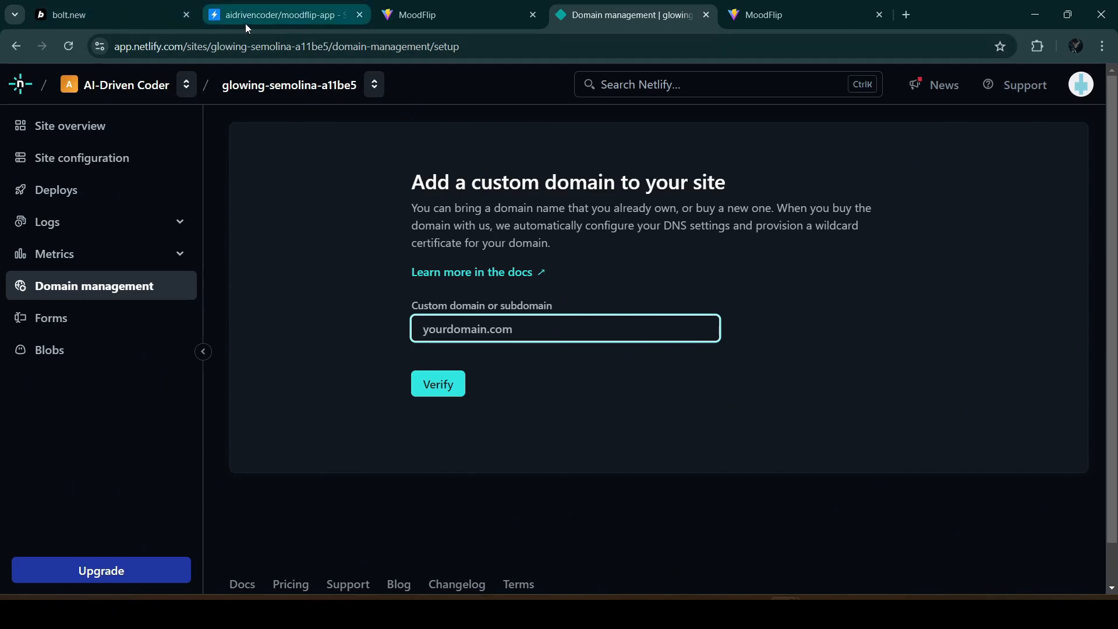
mouse_move(245, 28)
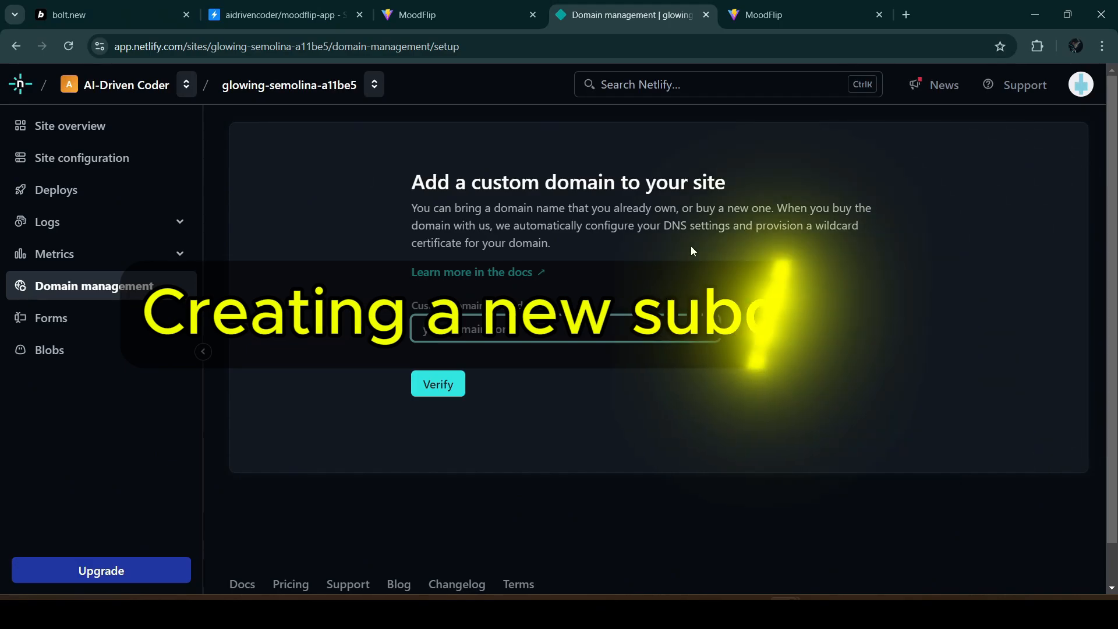
Step: Open the Route 53 create-record form for aidrivencoder.com in AWS and enter moodflip as the record name
left_click(907, 17)
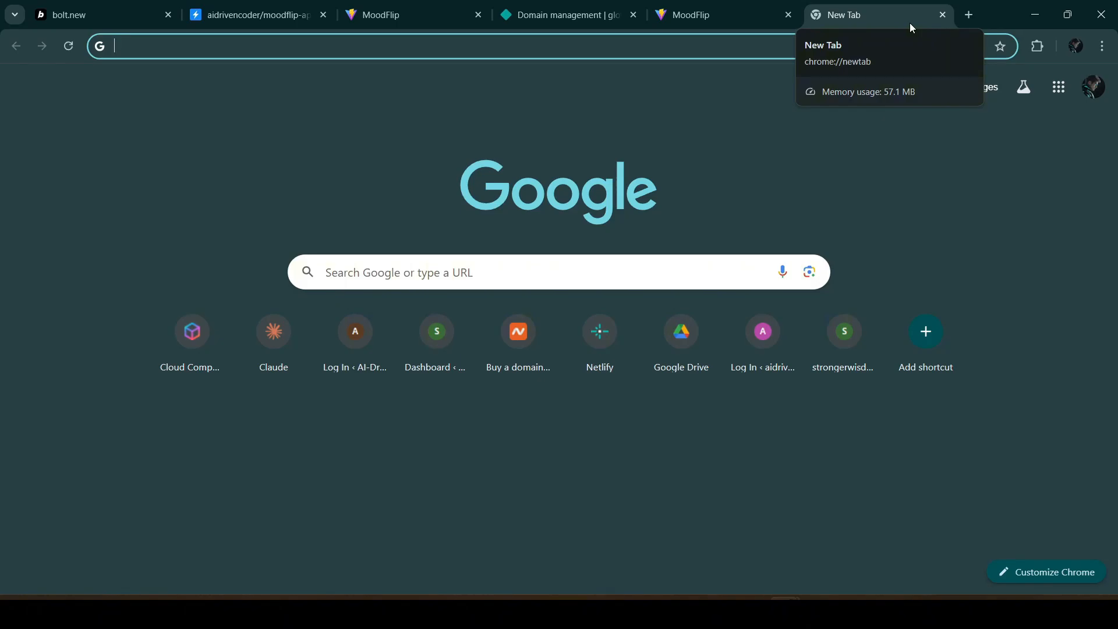
type("aws")
key("Return")
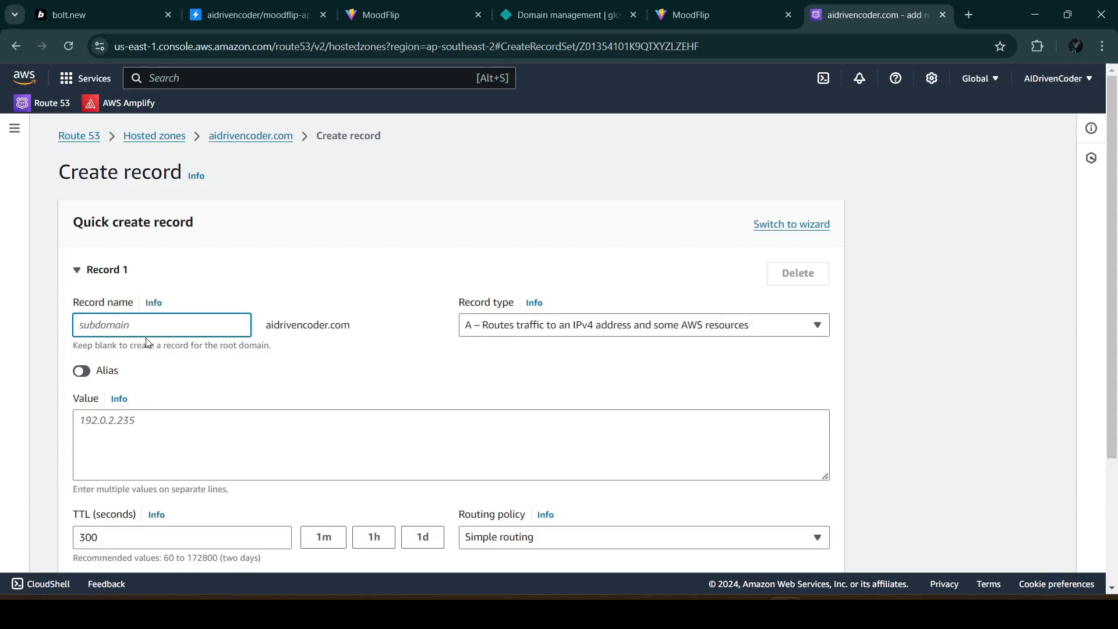
type("moodfli")
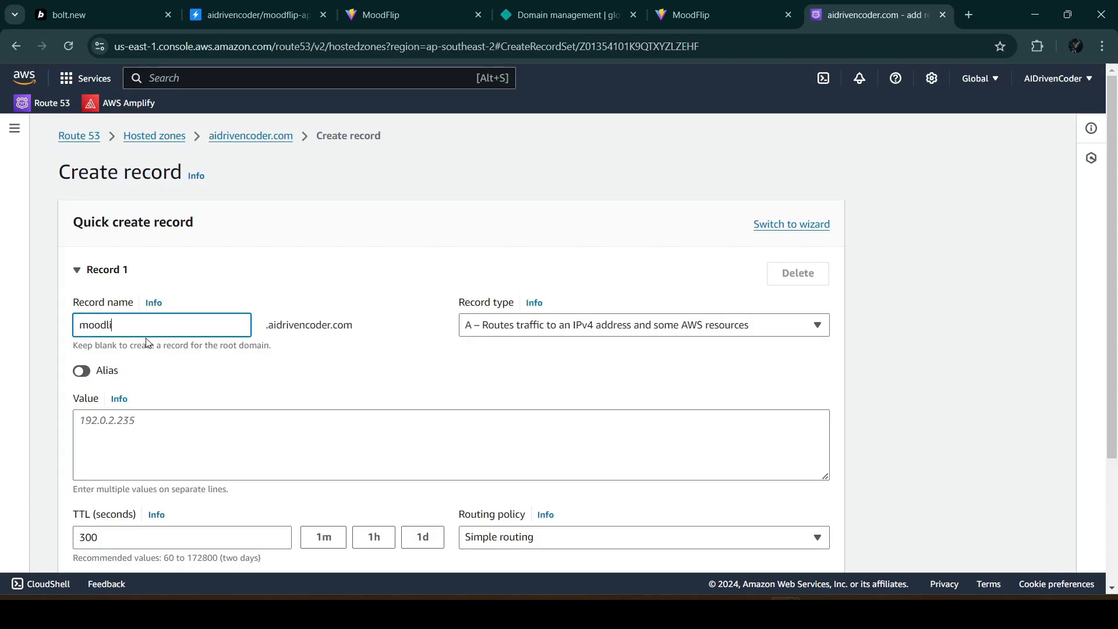
type("p")
Step: Switch back to Netlify, verify moodflip.aidrivencoder.com as the custom domain, and add it as a subdomain
left_click(725, 19)
key("ctrl+shift+Tab")
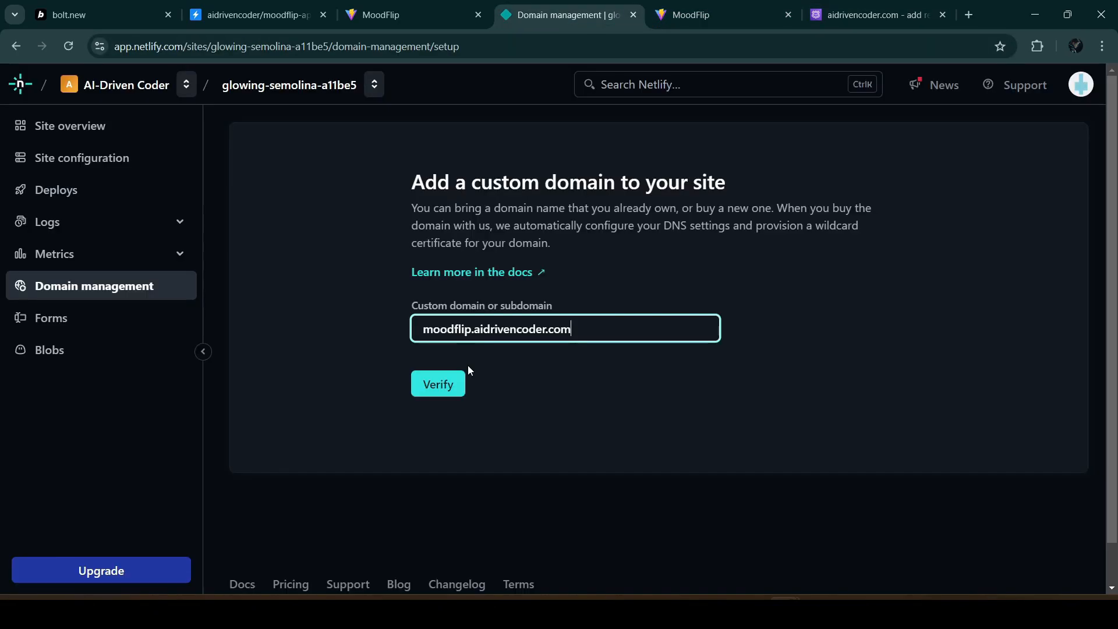
left_click(448, 381)
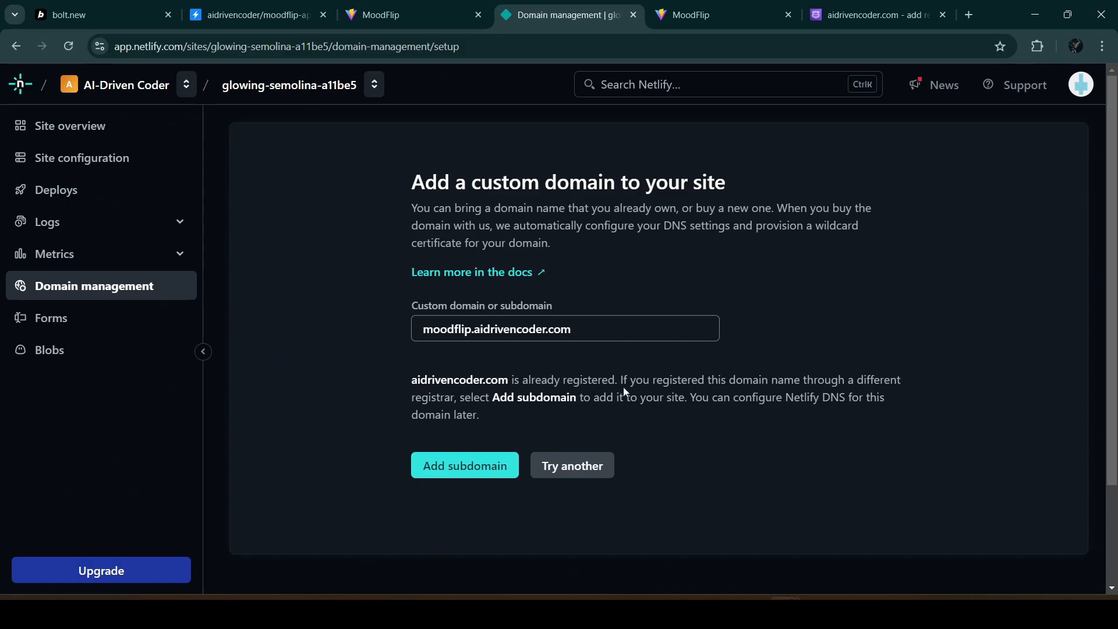
left_click(471, 476)
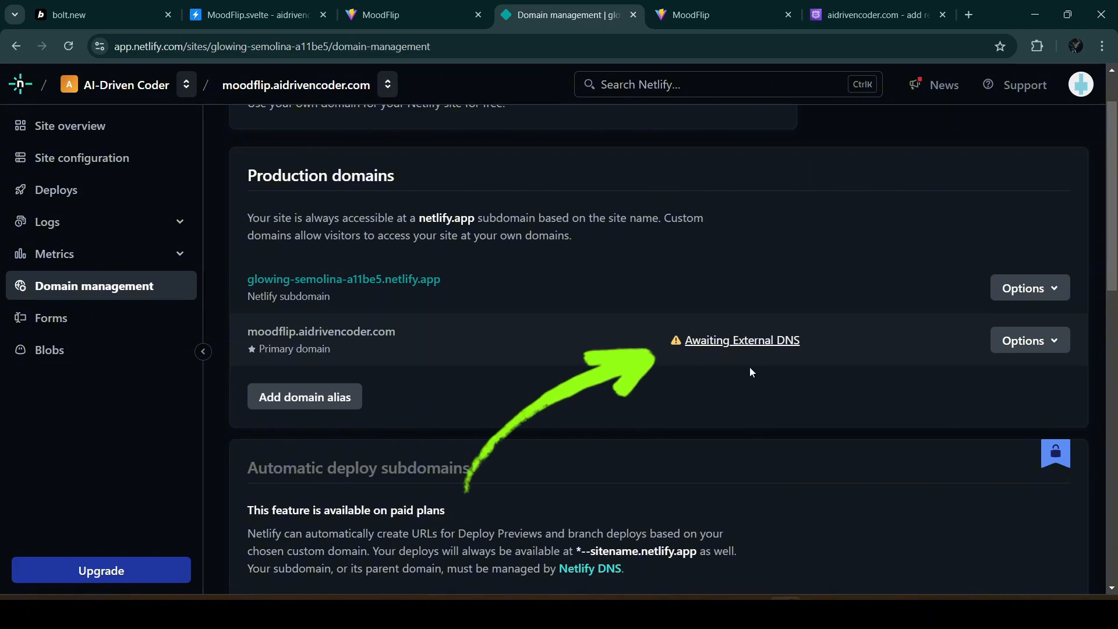
Step: Open the pending external DNS details for moodflip.aidrivencoder.com and copy the CNAME target glowing-semolina-a11be5.netlify.app
left_click(745, 347)
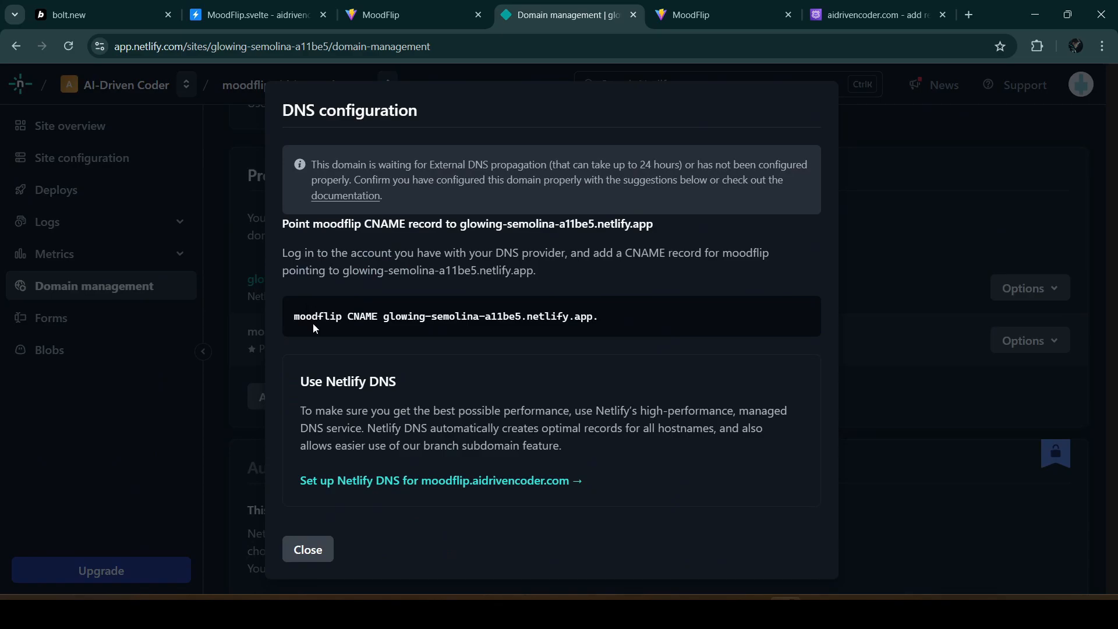
right_click(420, 319)
left_click(440, 330)
left_click(685, 344)
Step: Create a Route 53 CNAME record named moodflip with the copied Netlify target as its value, and close Netlify's DNS configuration
left_click(843, 22)
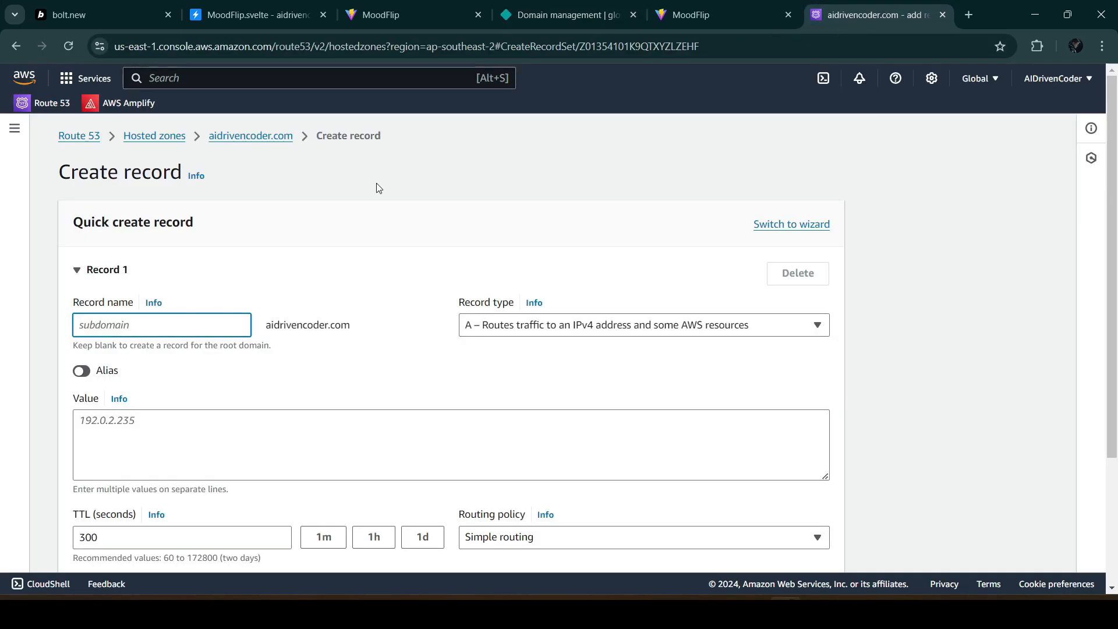
left_click(163, 331)
type("moodflip")
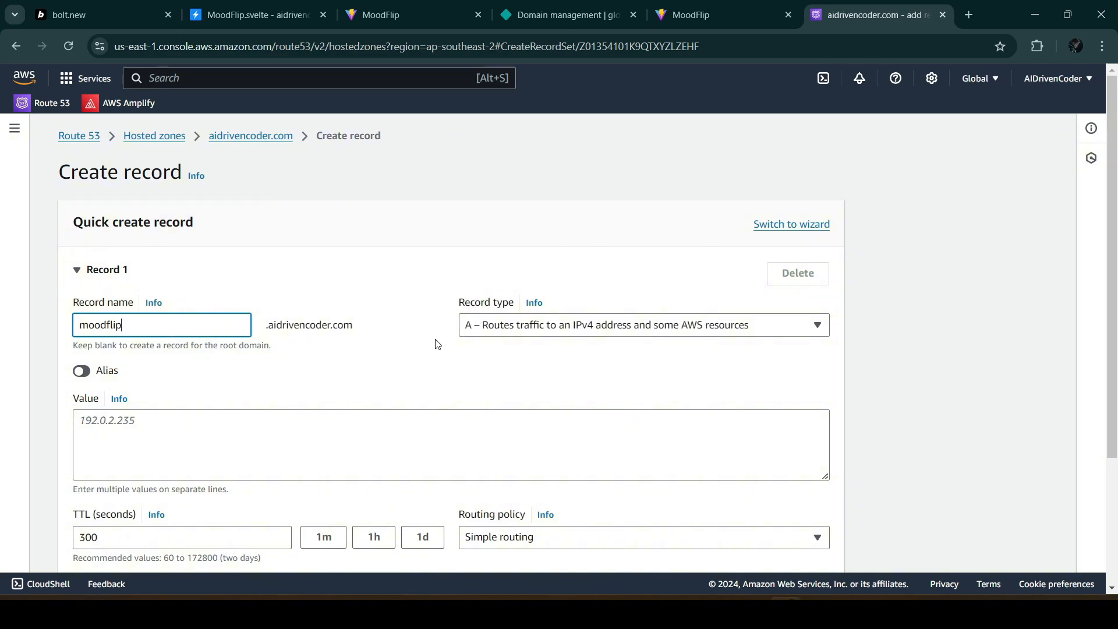
left_click(514, 324)
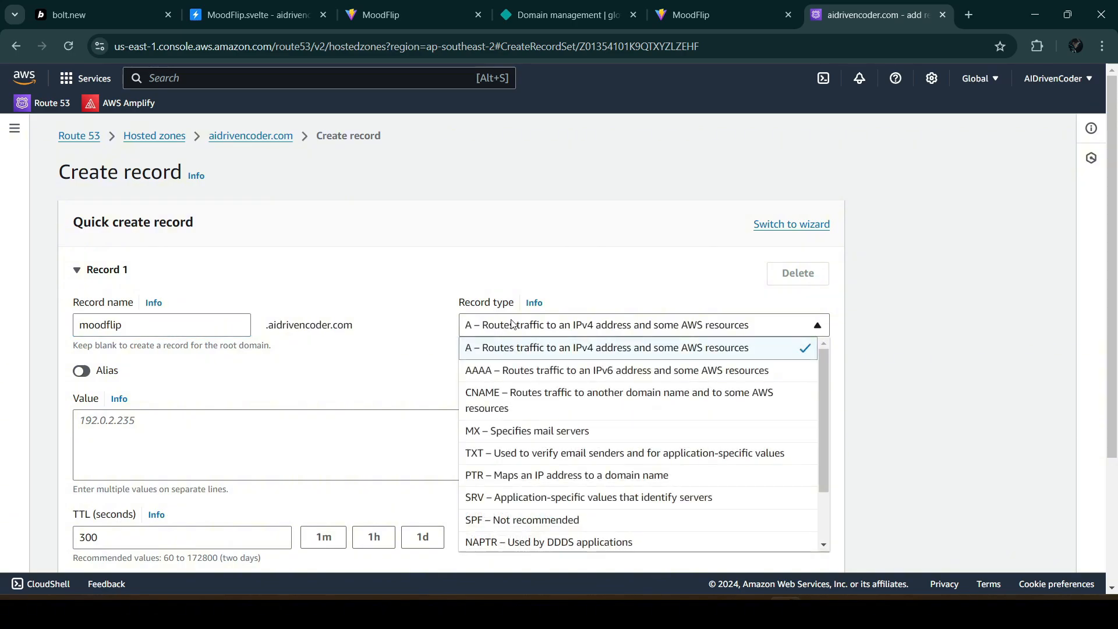
left_click(512, 404)
left_click(406, 430)
key("ctrl+v")
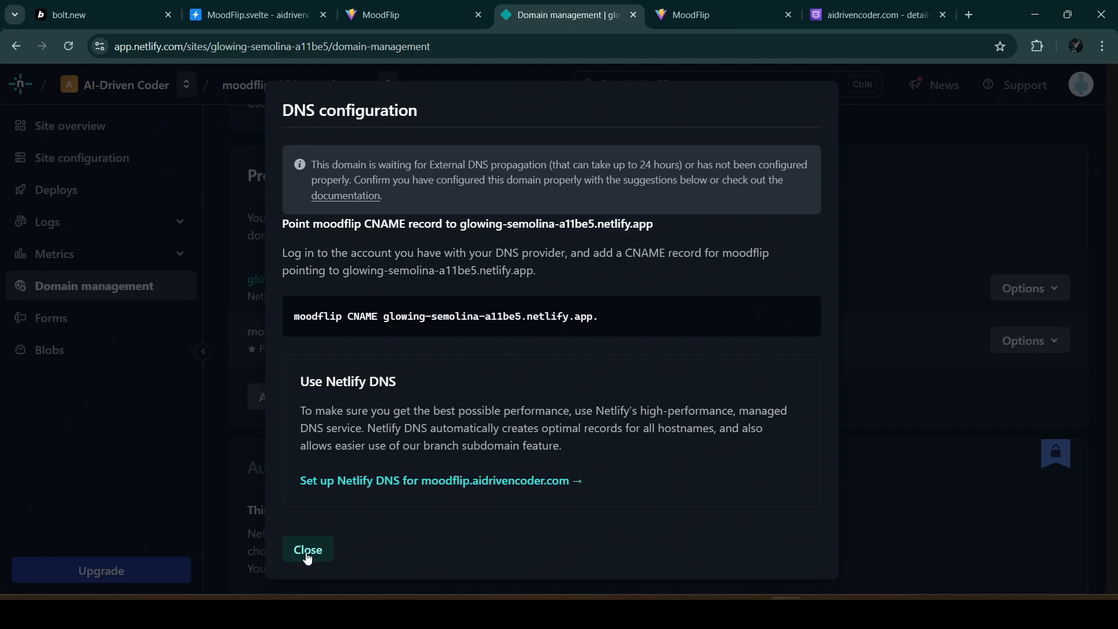
left_click(306, 550)
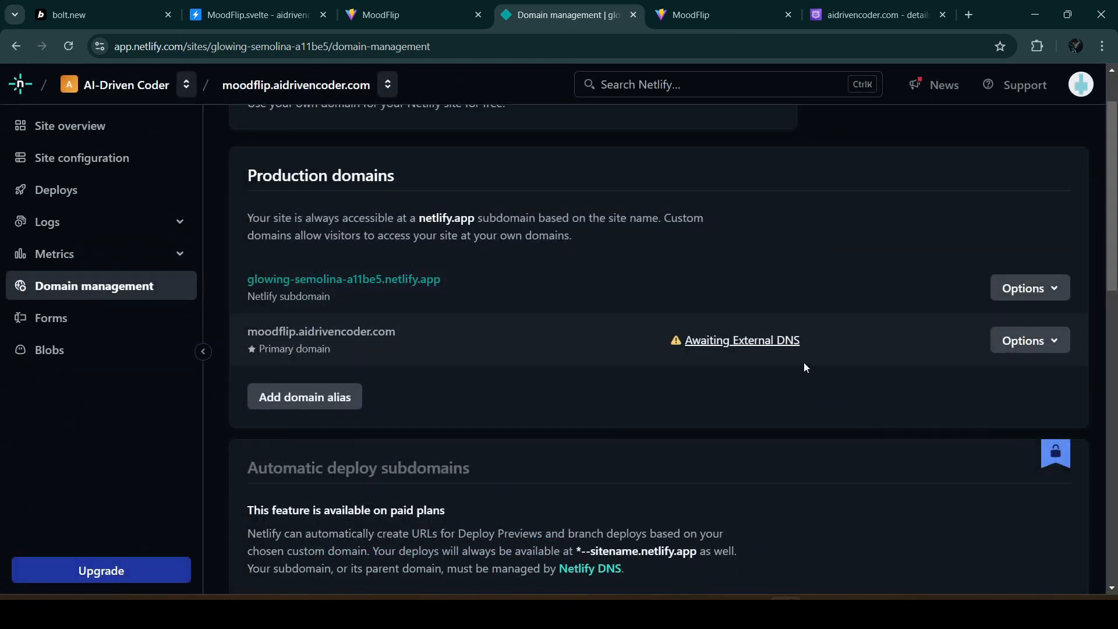
Step: Refresh the Netlify domain management page and open moodflip.aidrivencoder.com in a new tab
left_click(64, 45)
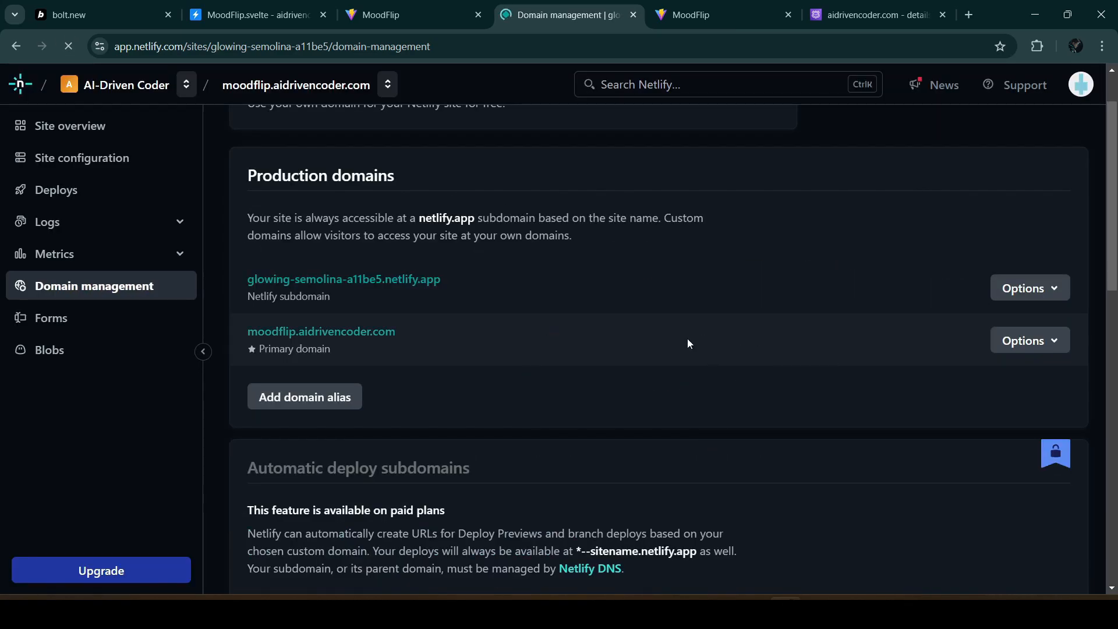
right_click(368, 336)
left_click(400, 351)
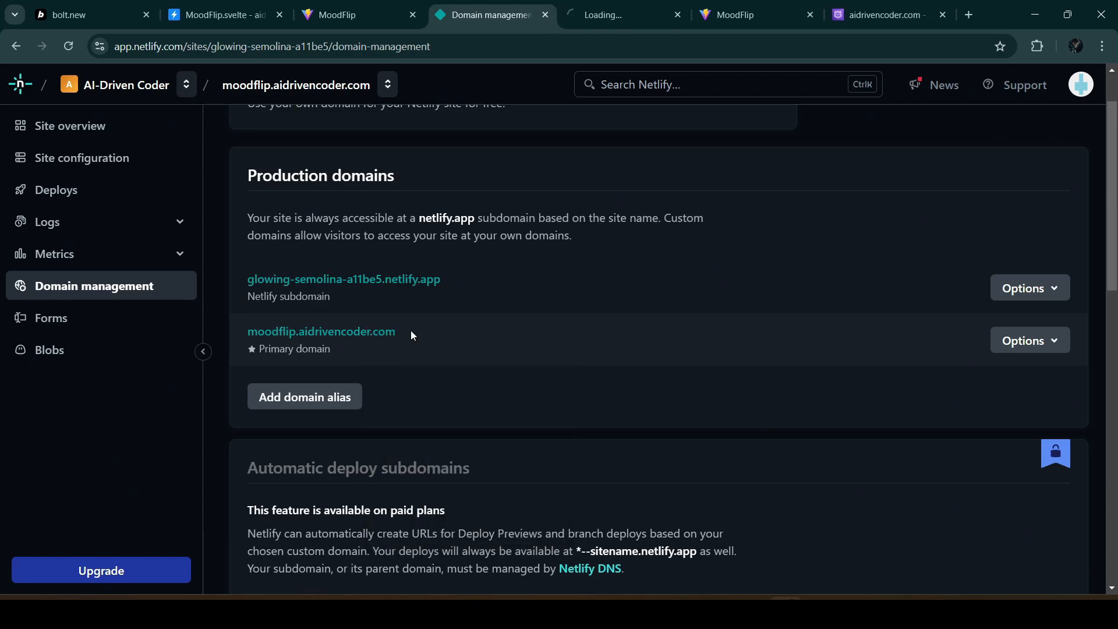
left_click(620, 16)
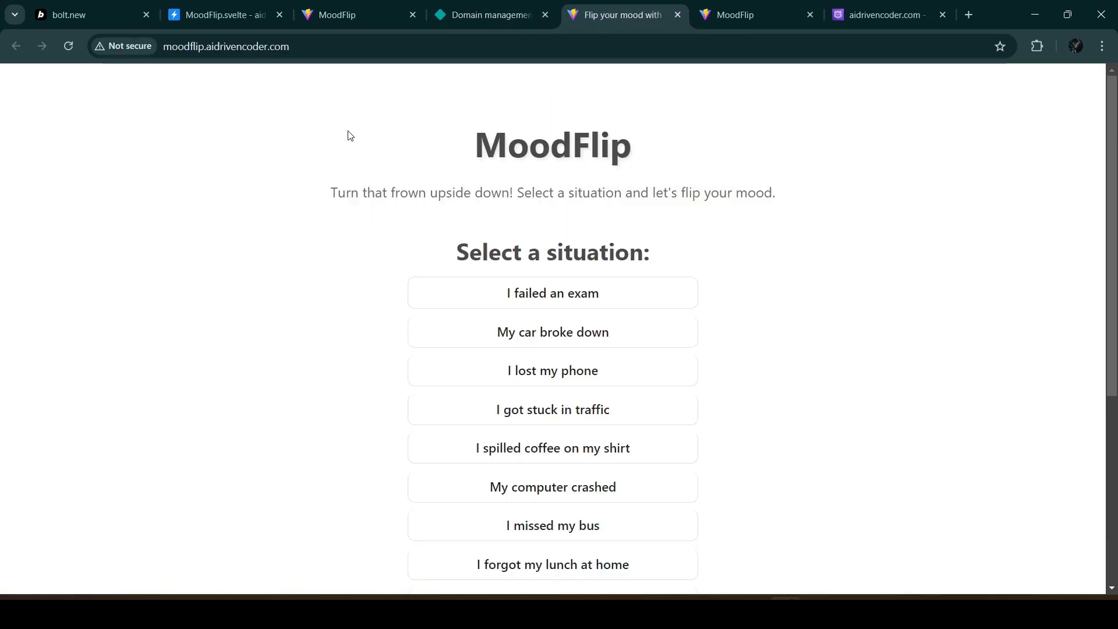
Step: Look over the MoodFlip page, check its connection security, and review the site's domain settings in Netlify
scroll(741, 420, "down", 5)
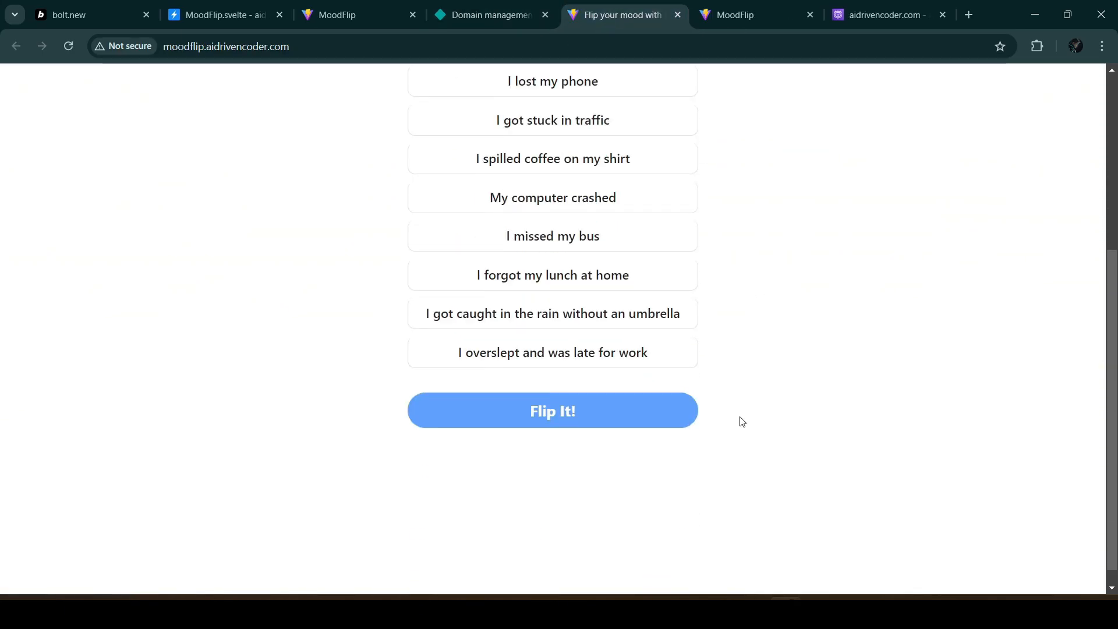
scroll(741, 421, "up", 5)
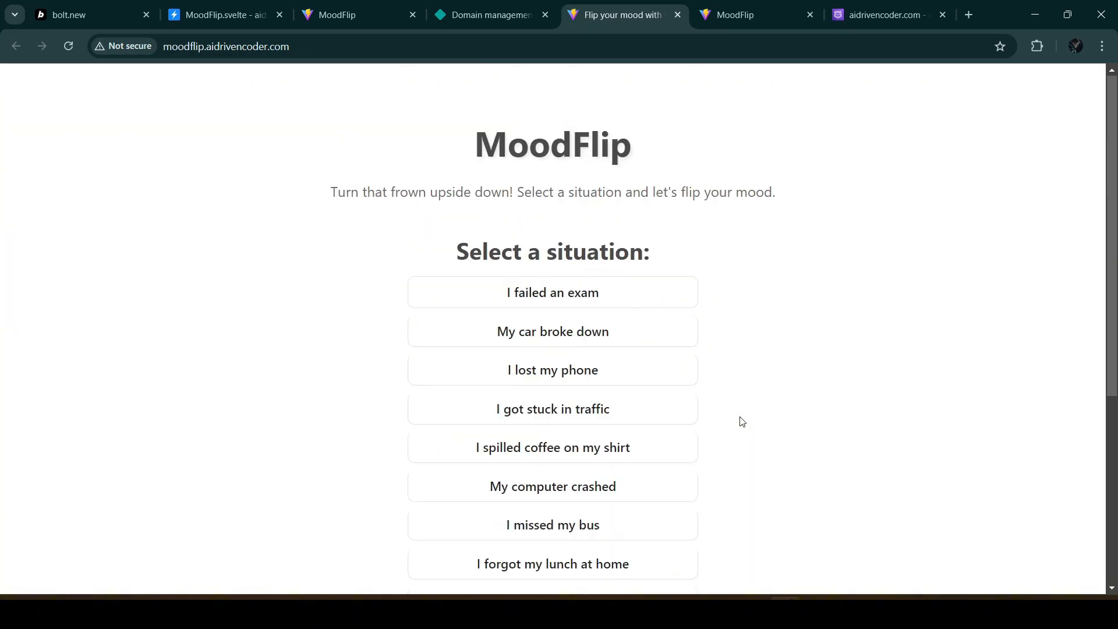
left_click(119, 47)
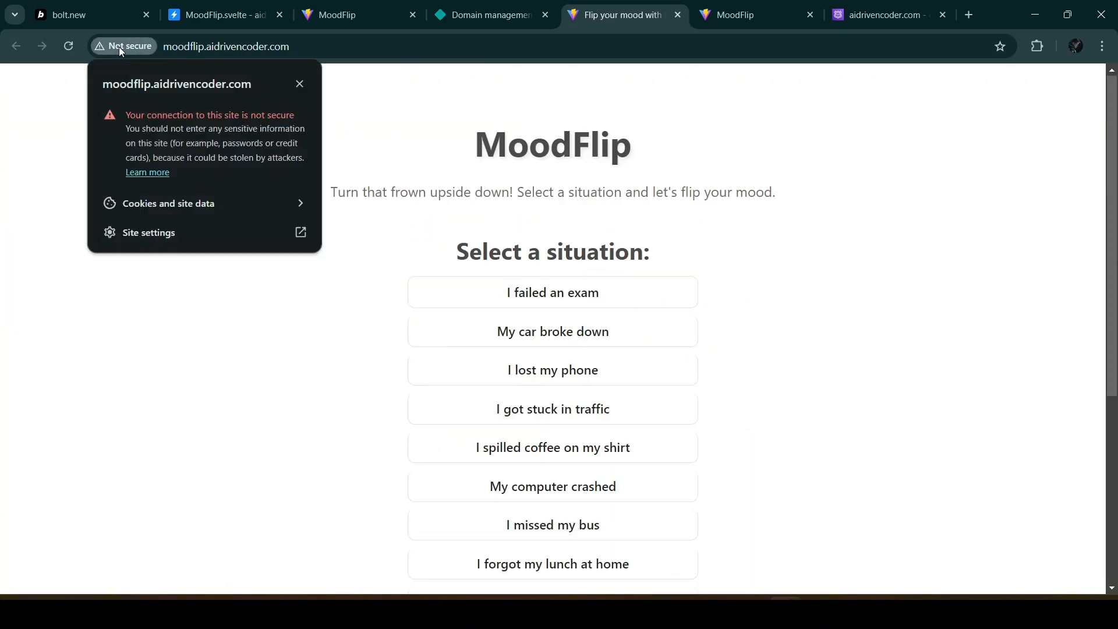
left_click(481, 23)
scroll(734, 320, "down", 6)
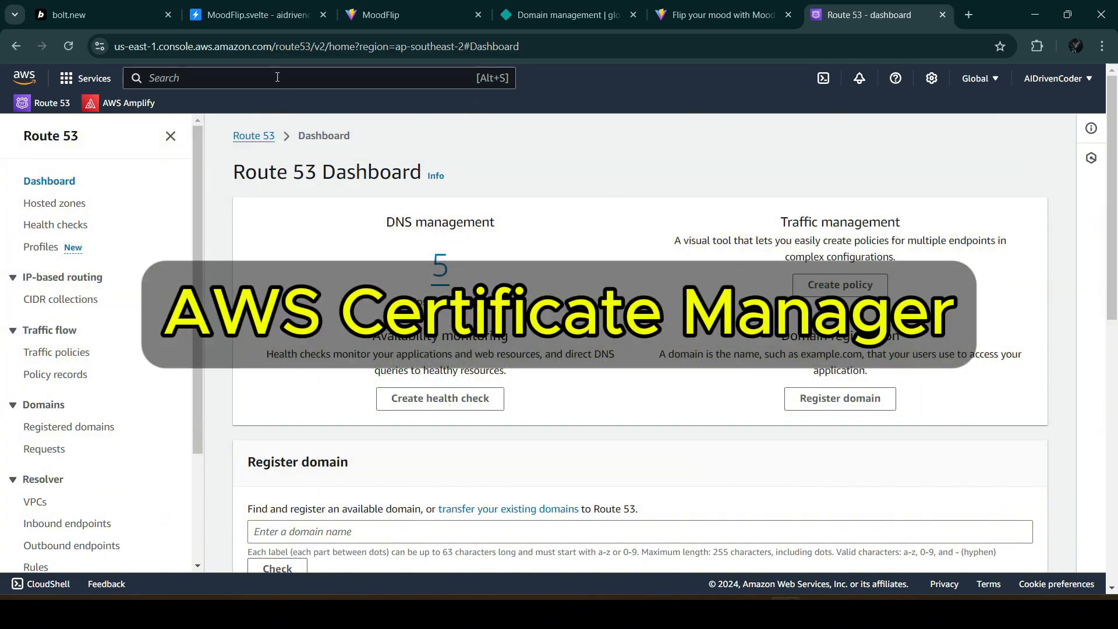
Step: Find AWS Certificate Manager in the AWS console and open the public certificate request form
left_click(277, 77)
type("AWS Certificate Manager")
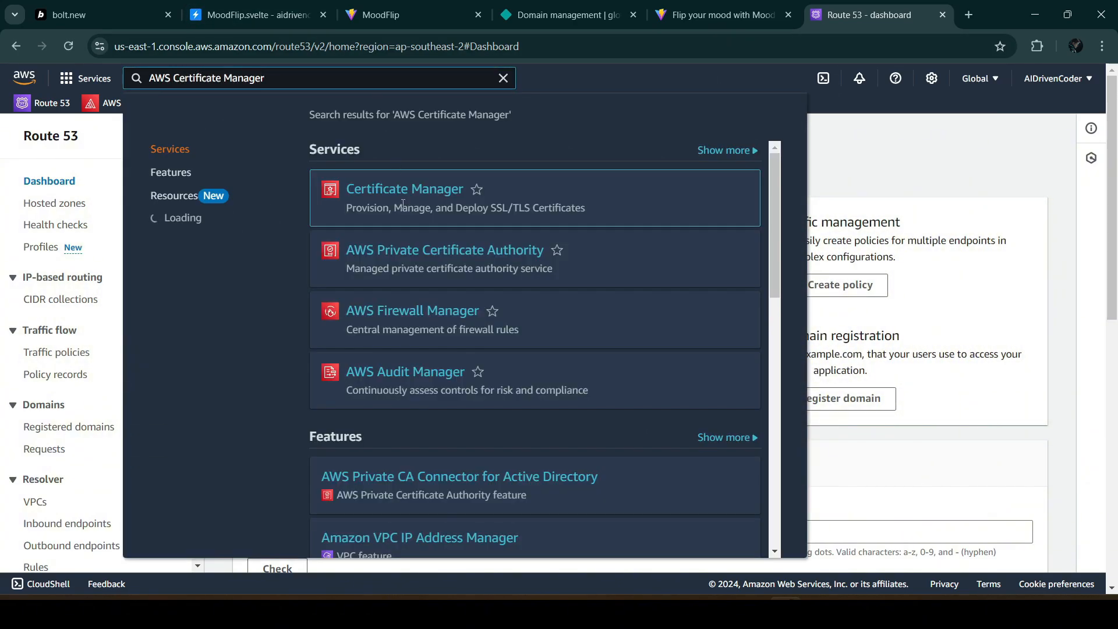
left_click(402, 201)
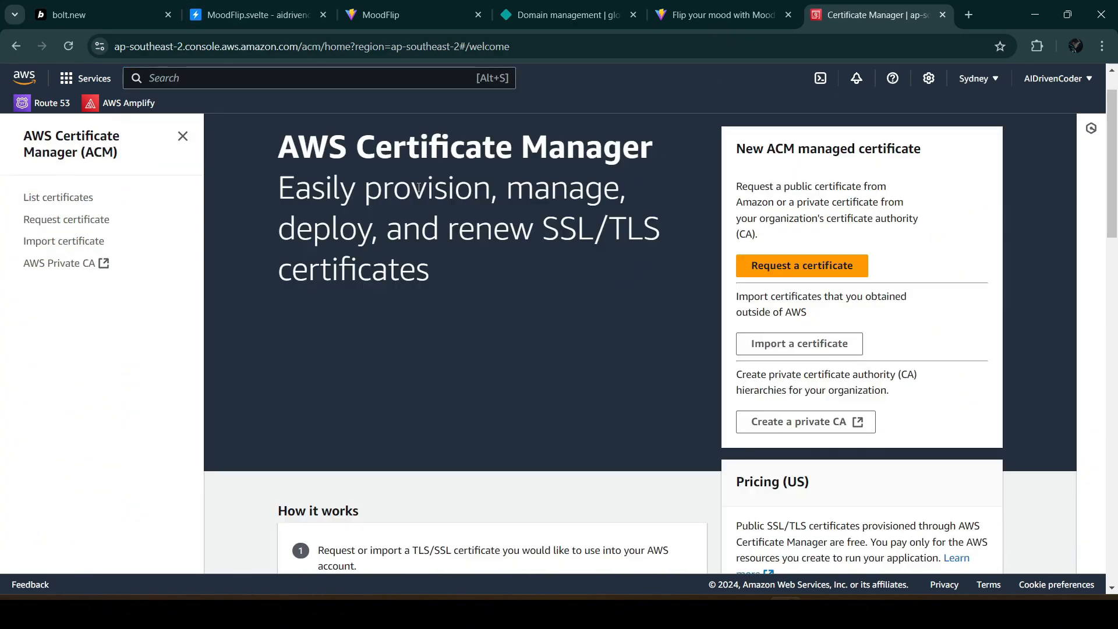
left_click(809, 274)
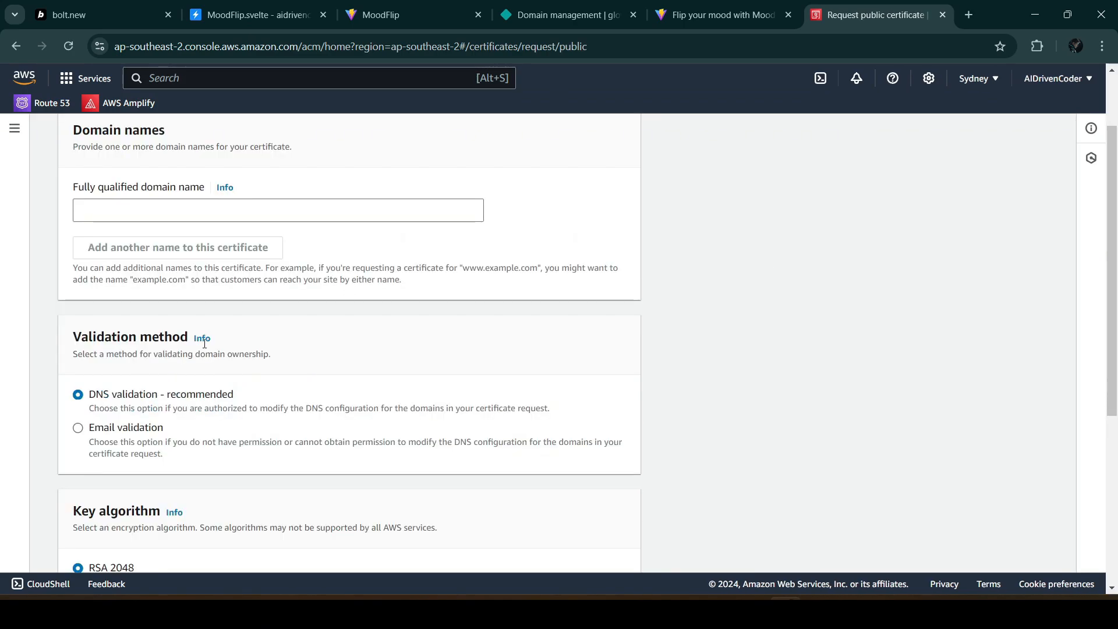
Step: Request a public certificate for moodflip.aidrivencoder.com using DNS validation
left_click(170, 207)
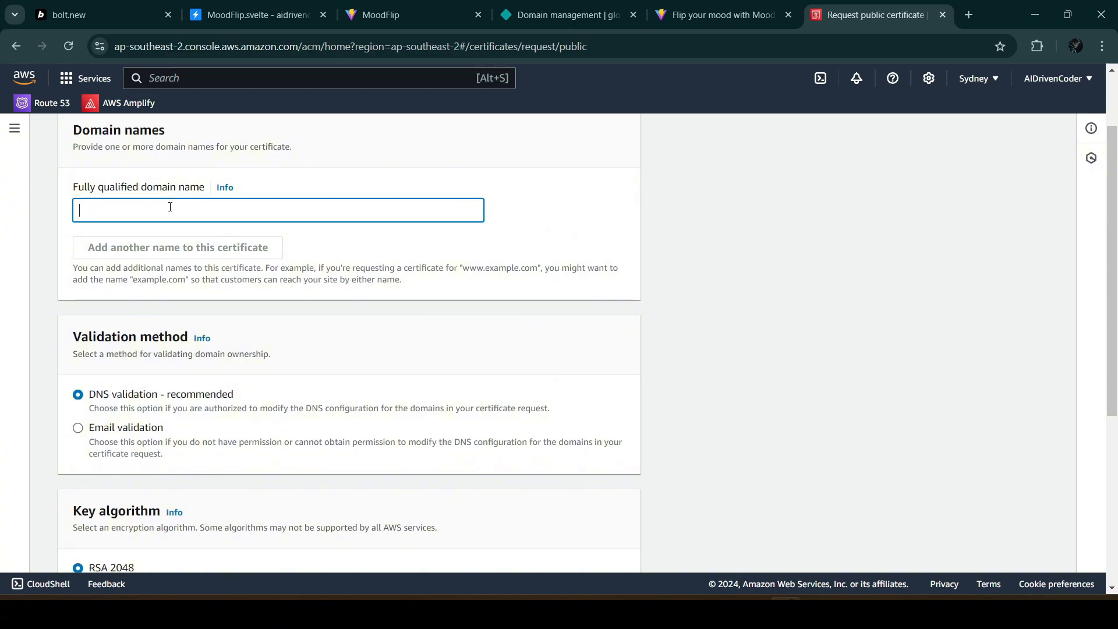
type("moodflip.aidrivencoder.com")
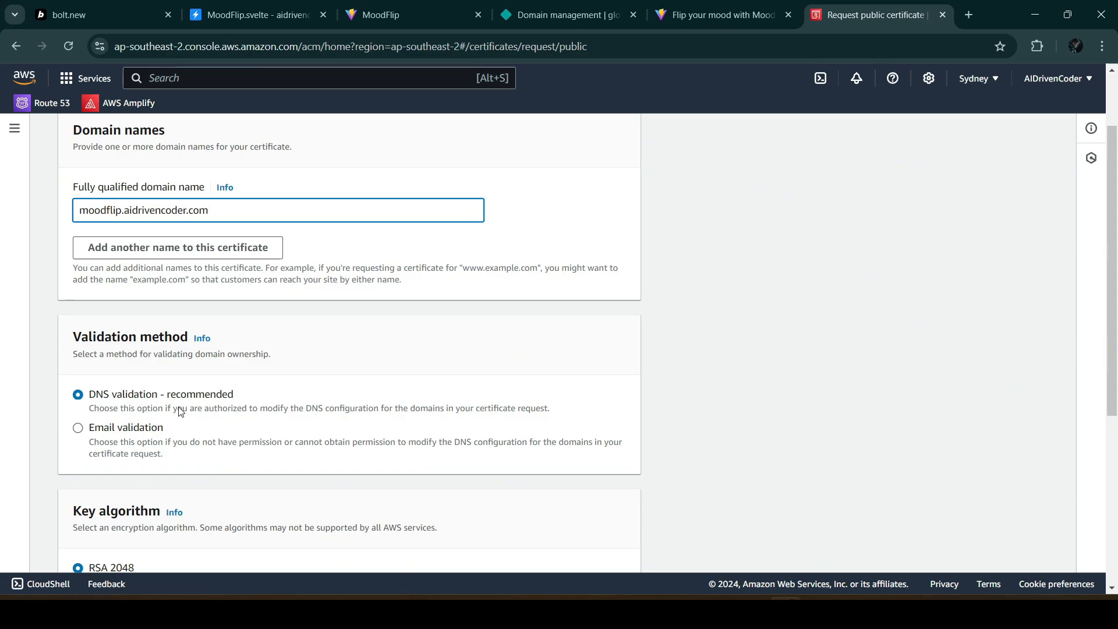
scroll(181, 411, "down", 5)
left_click(601, 544)
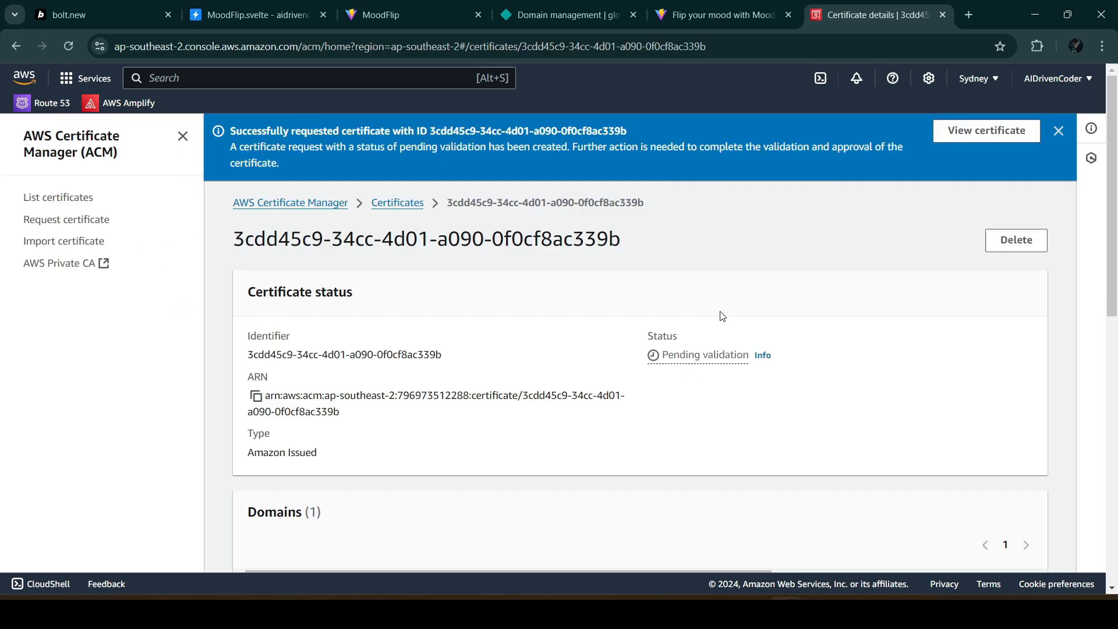
Step: Create the Route 53 DNS validation records for the moodflip.aidrivencoder.com certificate
scroll(722, 316, "down", 3)
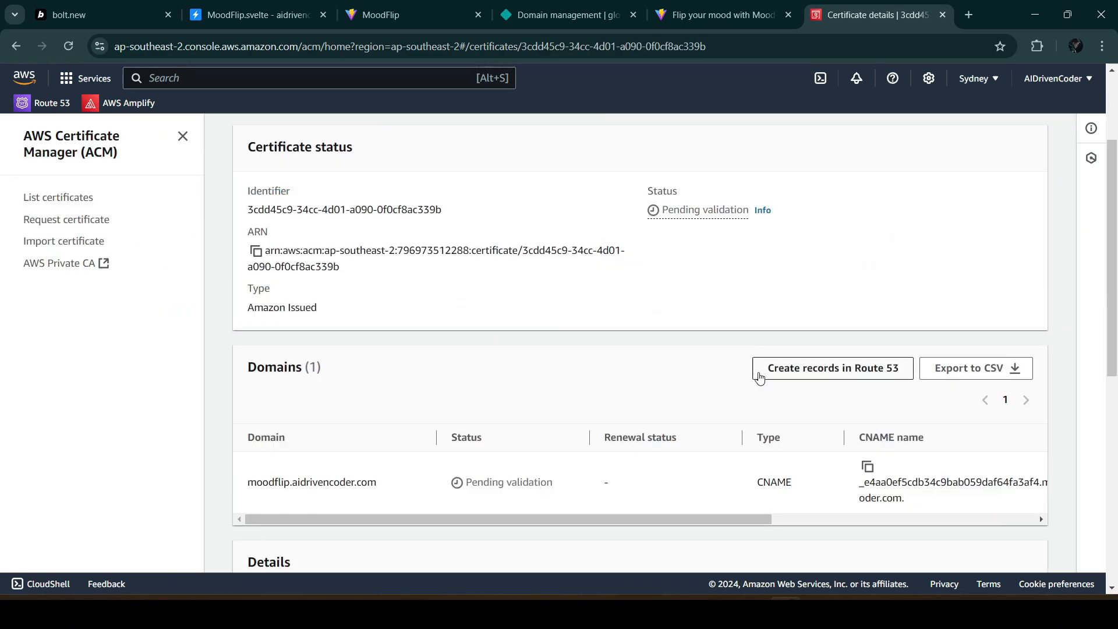
left_click(810, 378)
left_click(626, 460)
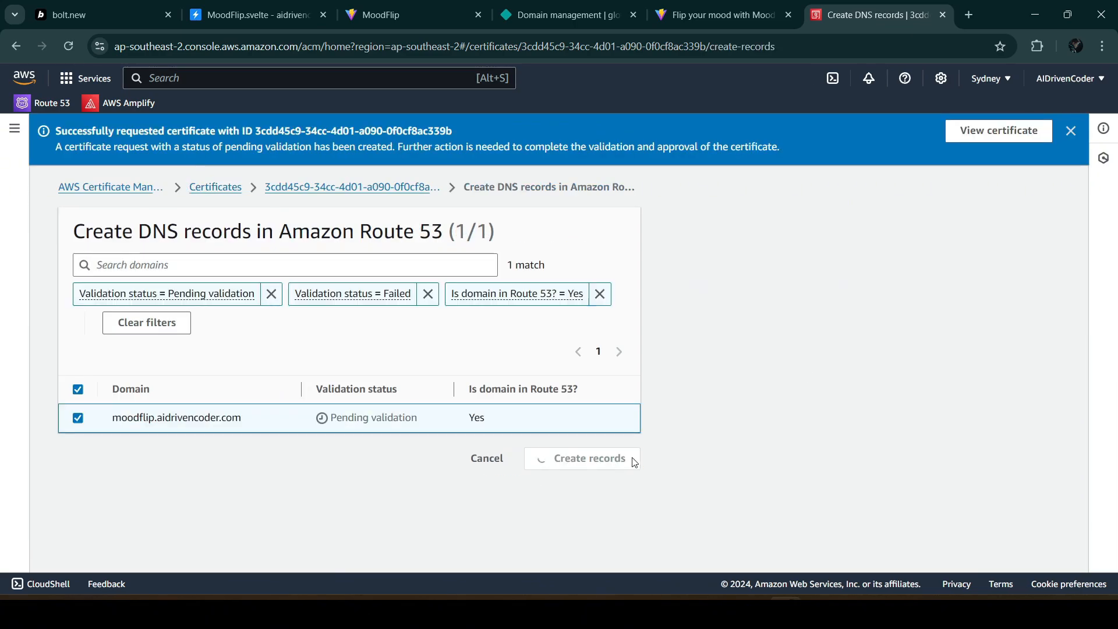
Step: Review the certificate details, refresh the page, and check the certificate's validation status
scroll(802, 409, "down", 3)
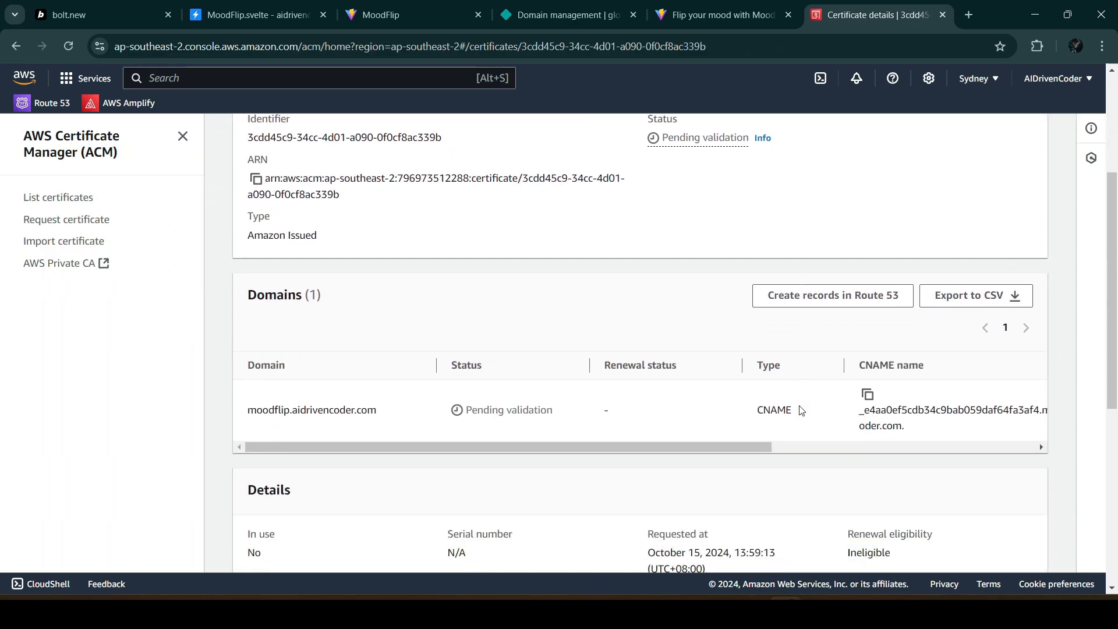
scroll(798, 462, "up", 3)
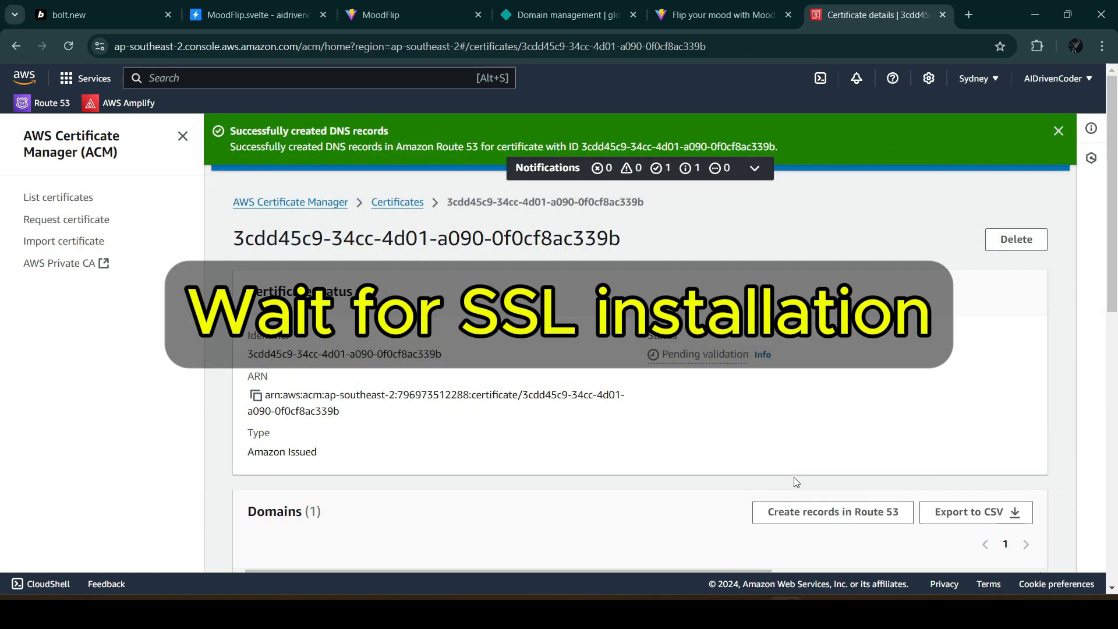
scroll(796, 483, "down", 10)
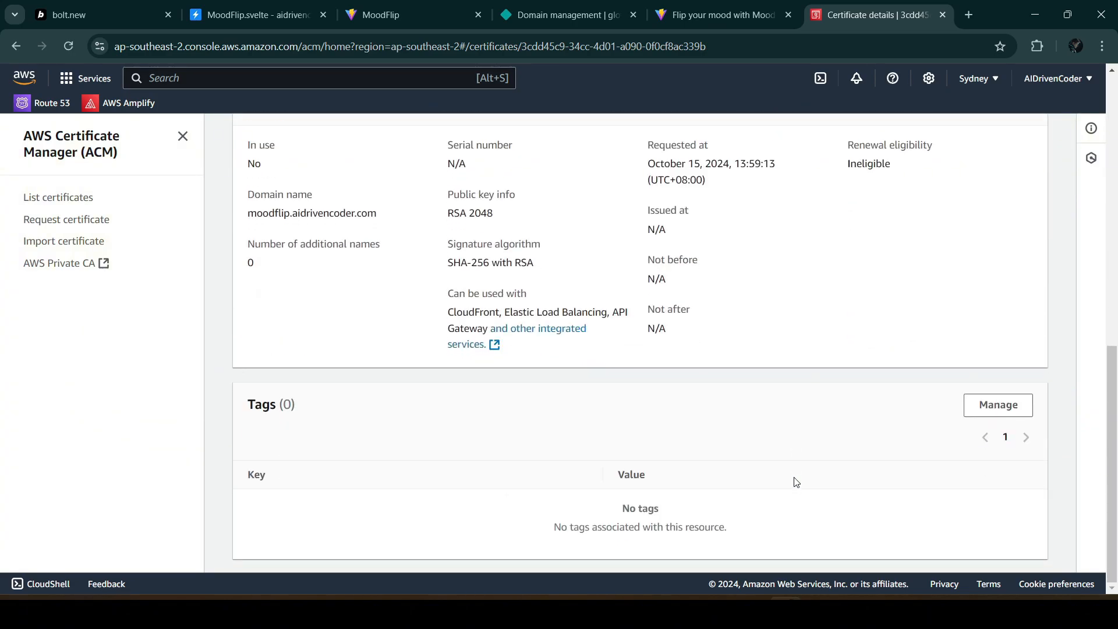
scroll(796, 482, "up", 10)
left_click(68, 46)
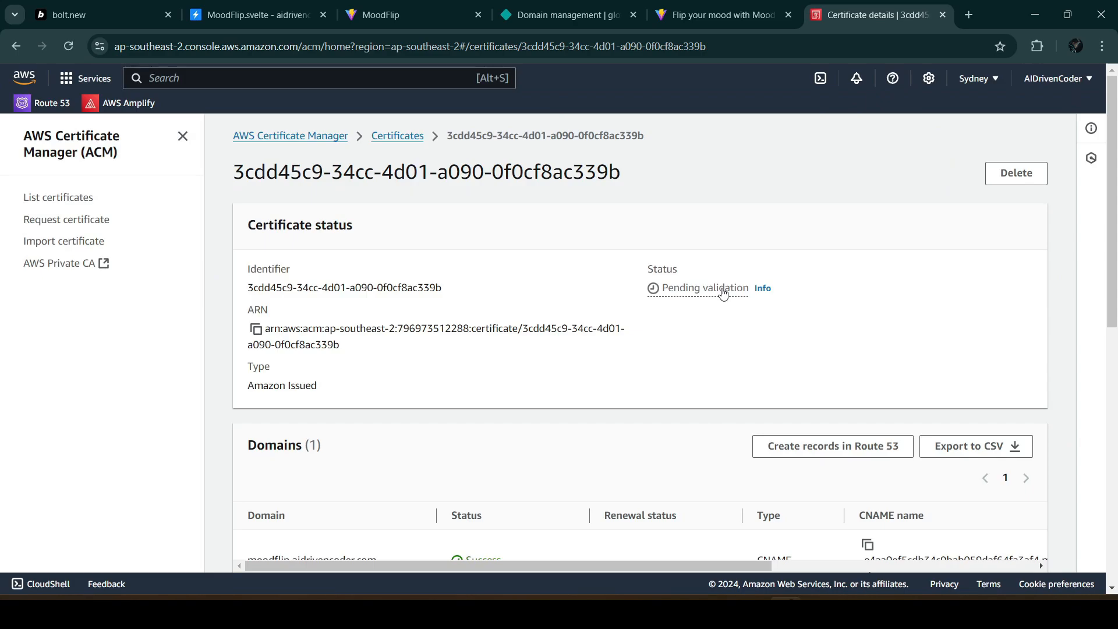
left_click(722, 293)
left_click(790, 322)
Step: Reload moodflip.aidrivencoder.com and check its connection security, comparing with the domain entry in Netlify
key("ctrl+shift+Tab")
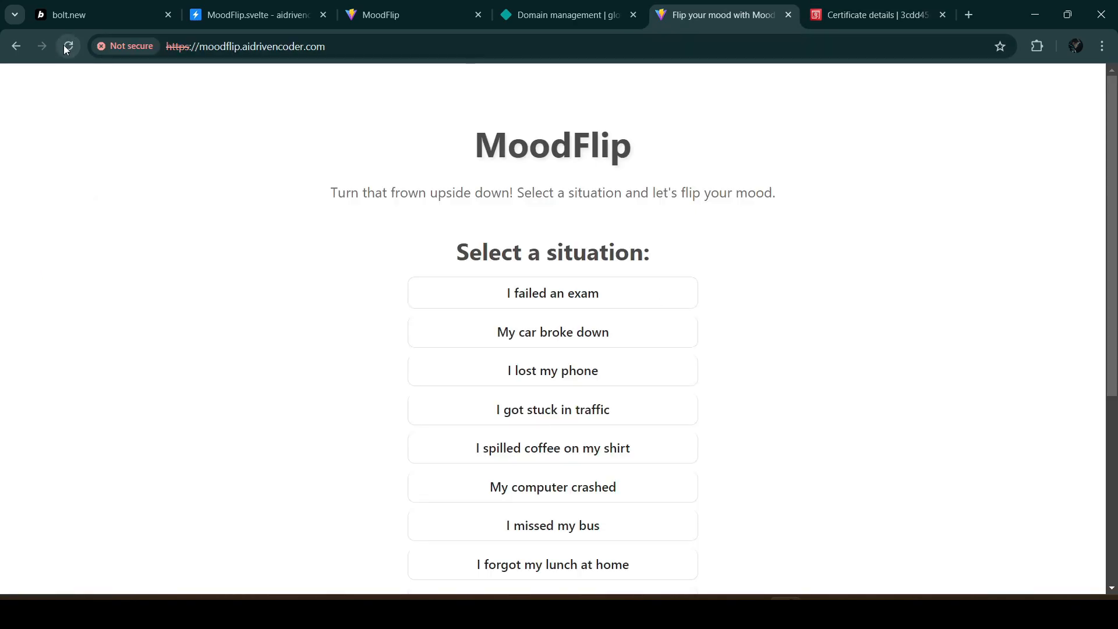
left_click(64, 47)
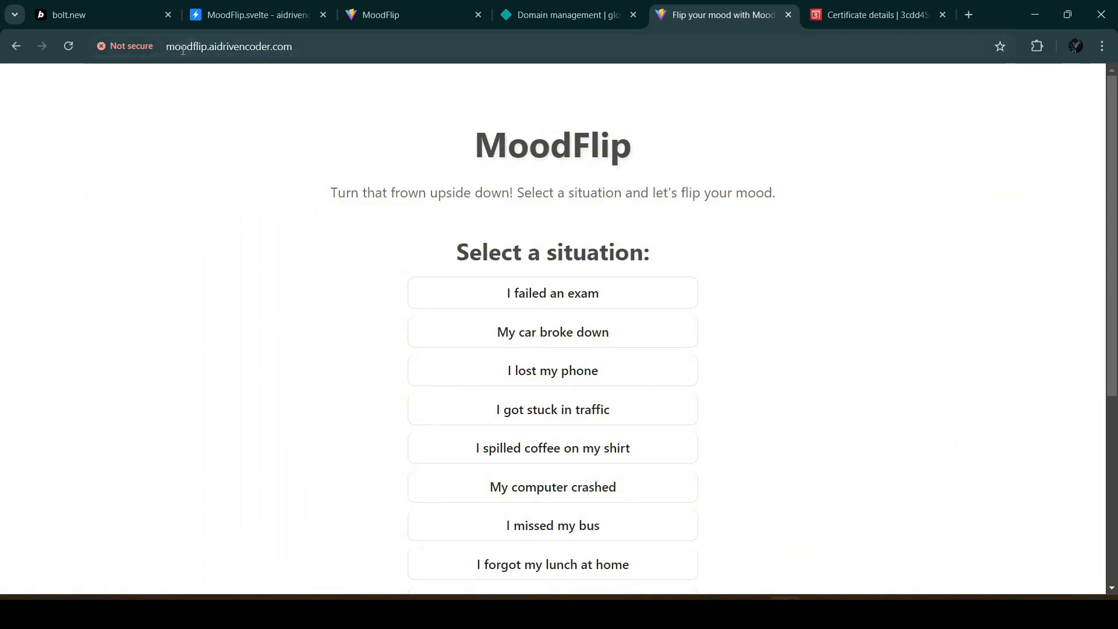
left_click(106, 47)
key("ctrl+shift+Tab")
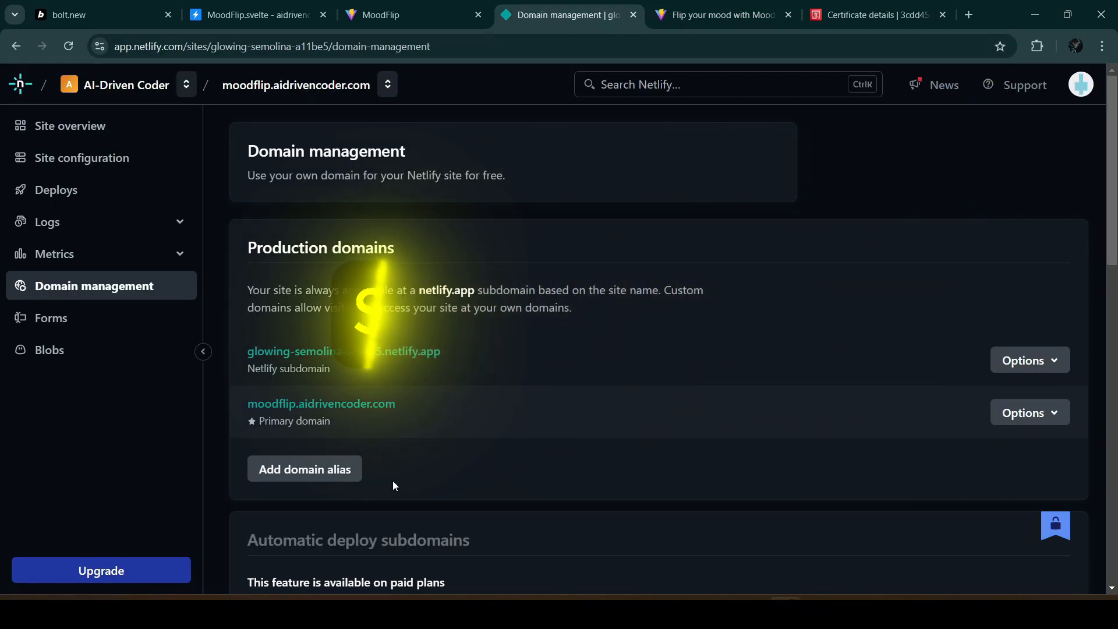
key("ctrl+Tab")
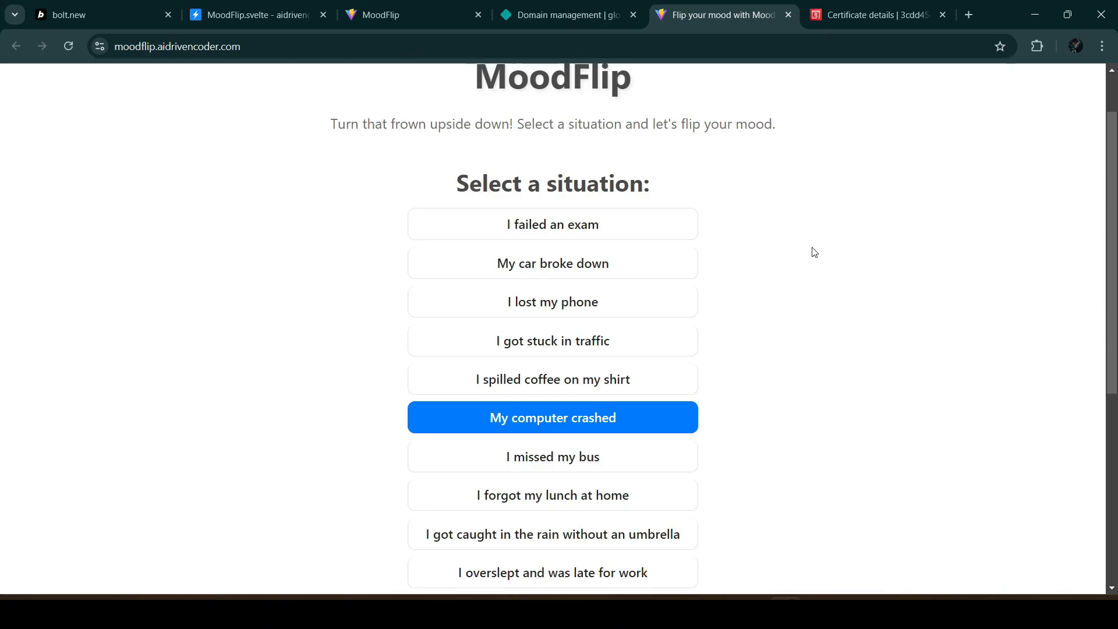
scroll(813, 322, "up", 2)
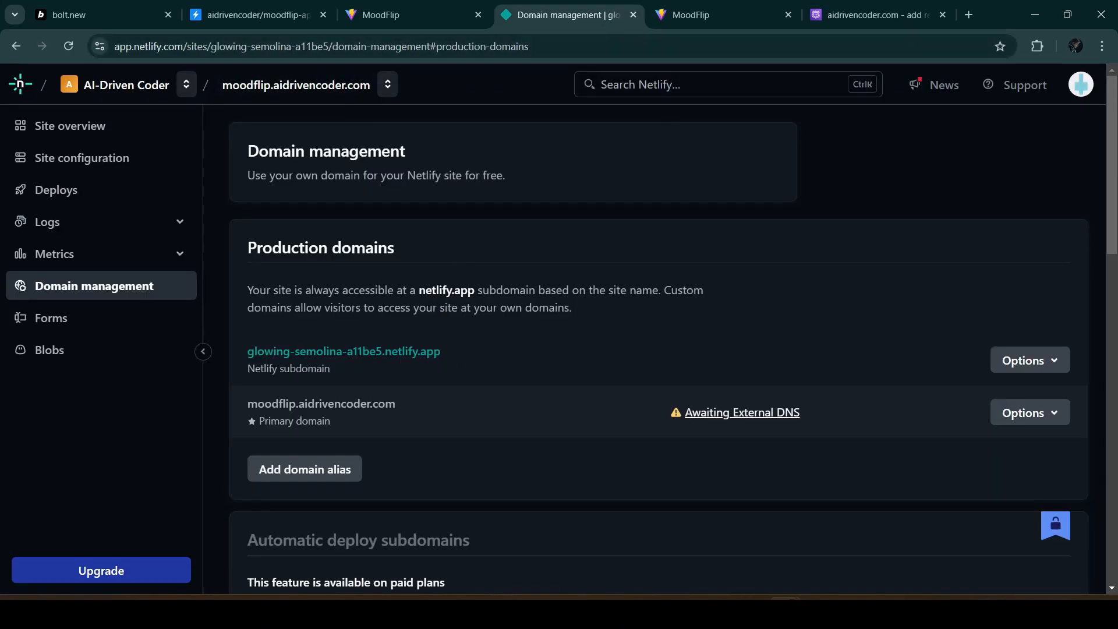
Step: Switch to the StackBlitz moodflip-app project and change the page title in index.html to "Flip your mood with MoodFlip"
left_click(258, 29)
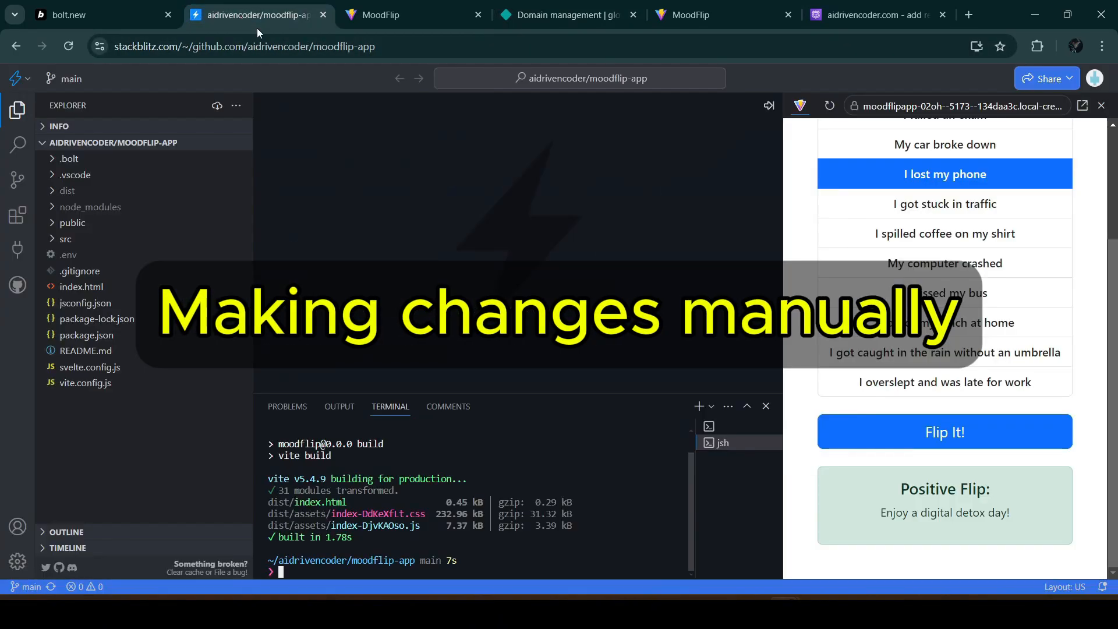
left_click(704, 15)
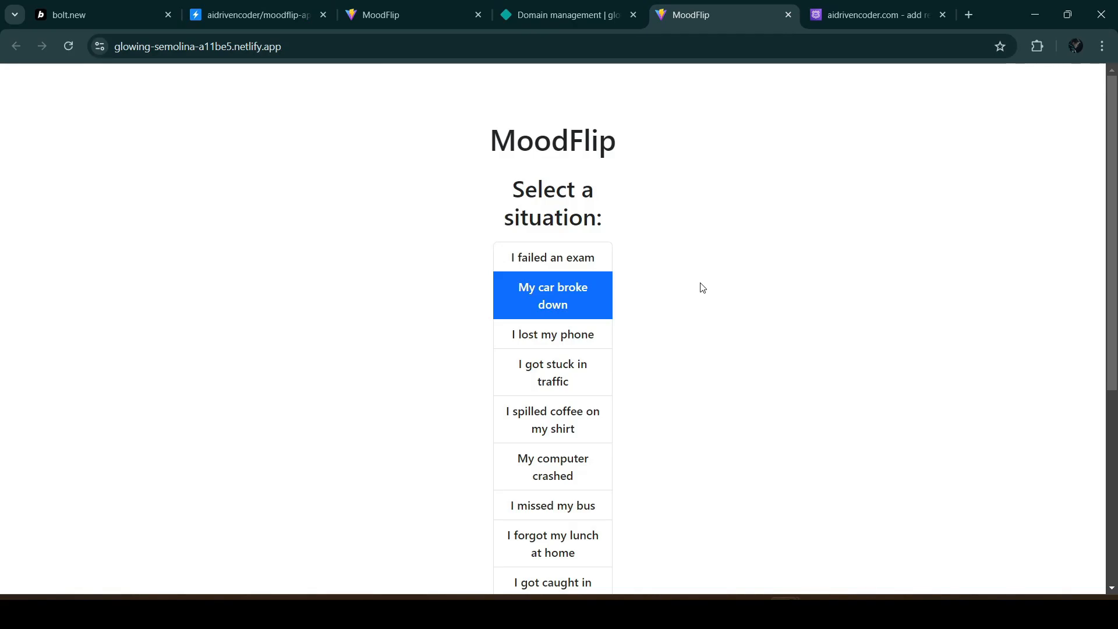
left_click(250, 9)
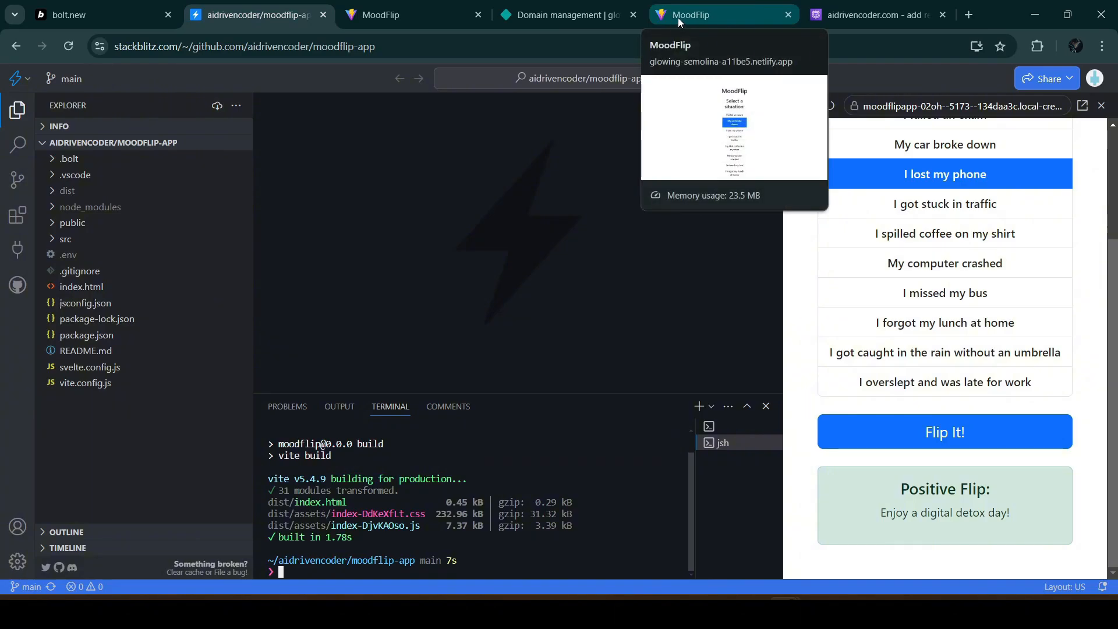
left_click(106, 295)
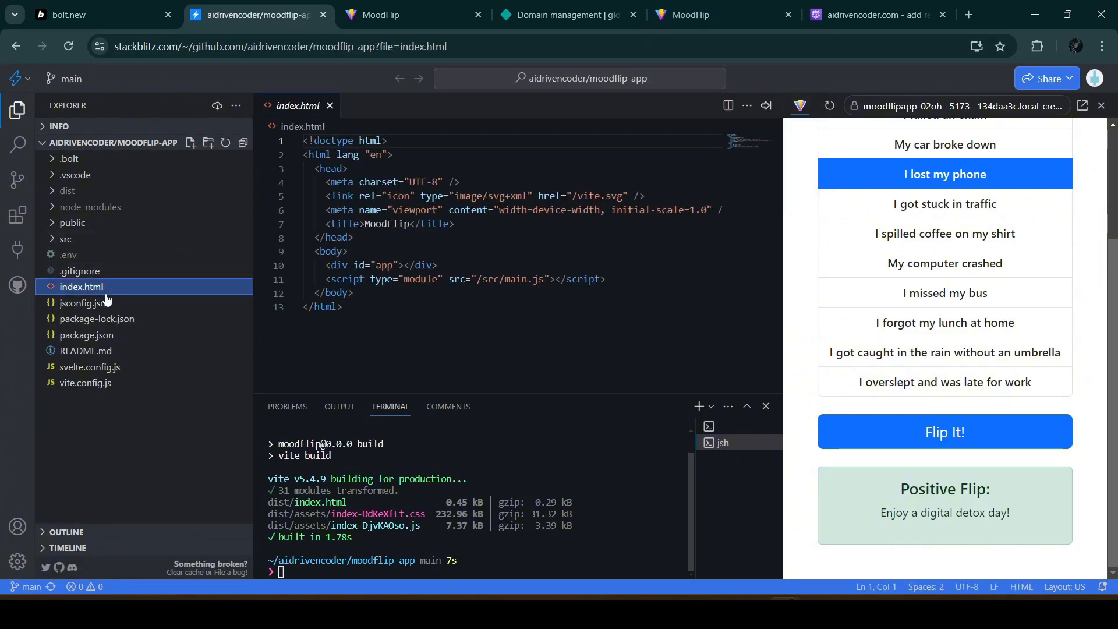
double_click(387, 223)
key("Left")
type("Flip your mood with")
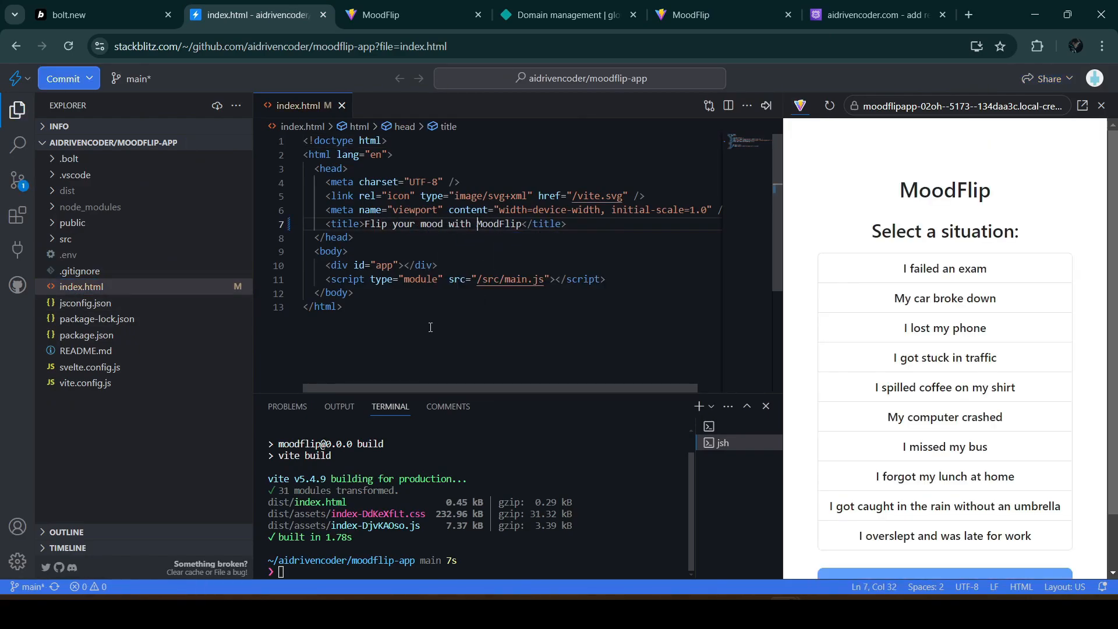
left_click(693, 15)
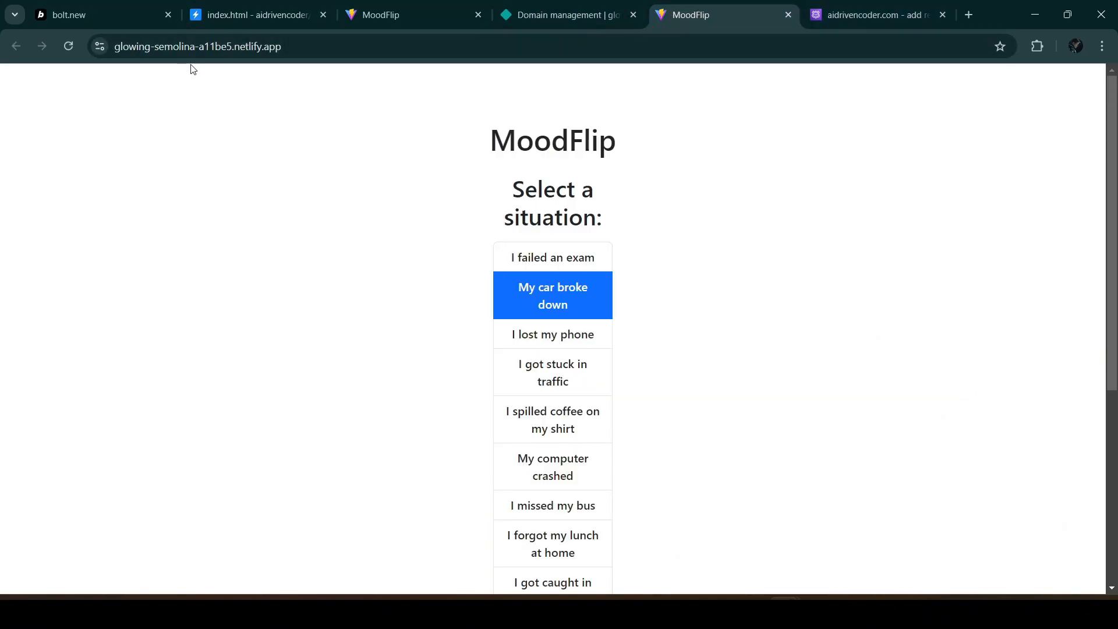
left_click(542, 17)
Step: Stage the index.html change in the StackBlitz project, then commit and push it to main with the message "Update page title"
left_click(266, 8)
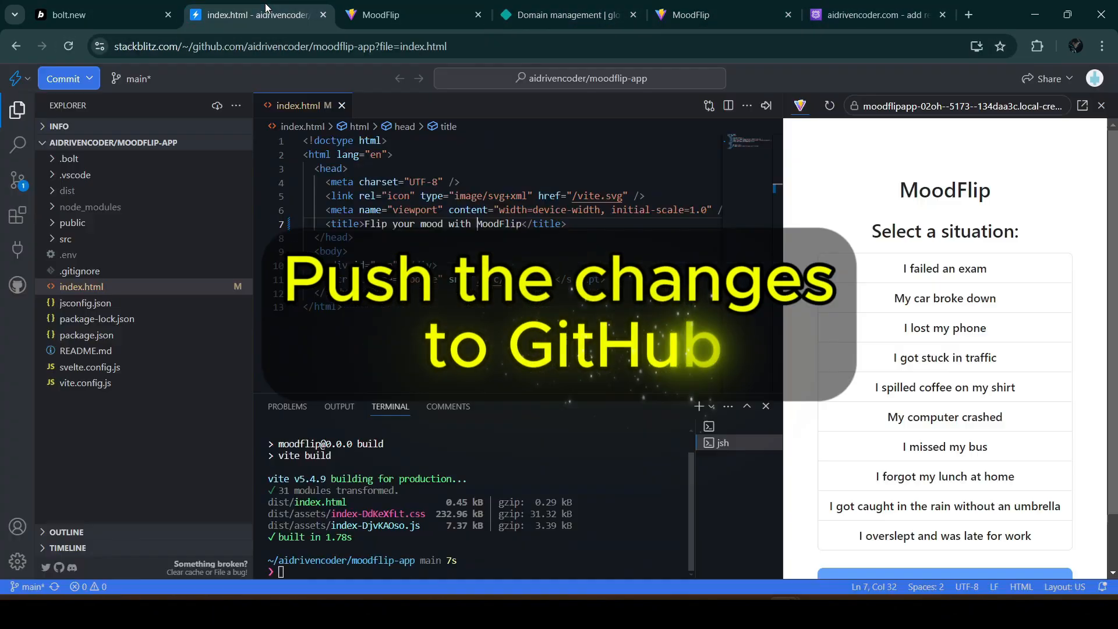
left_click(18, 185)
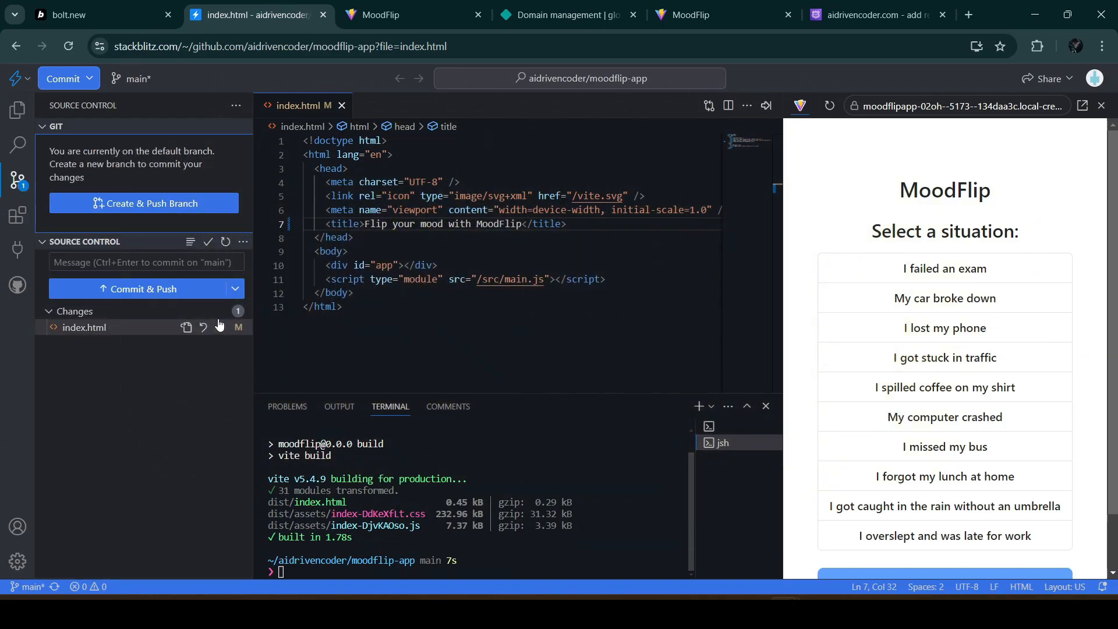
left_click(217, 311)
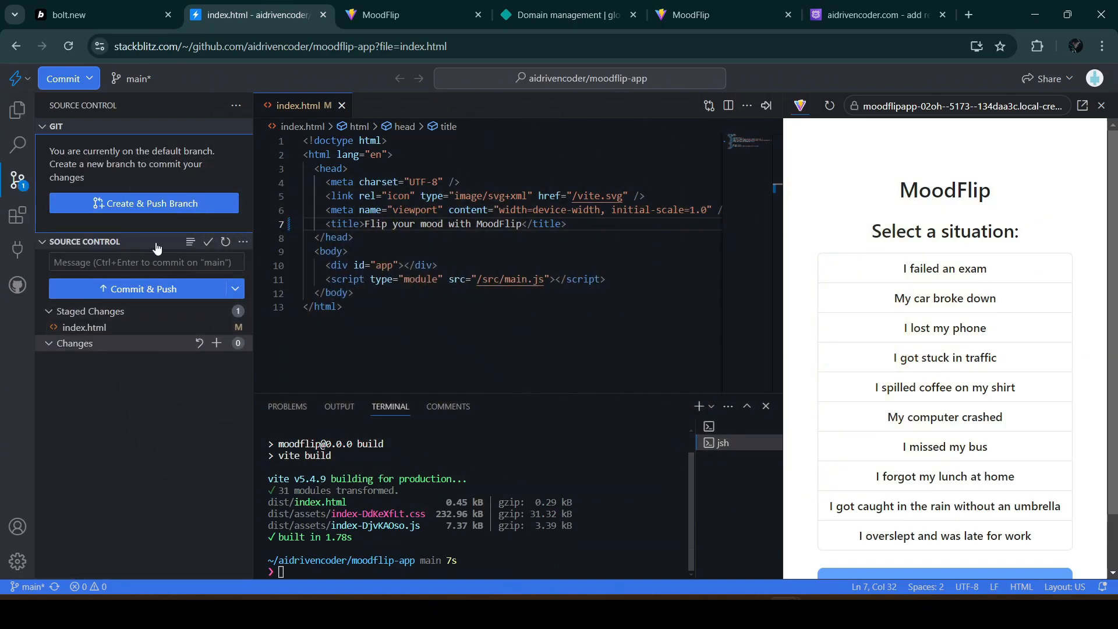
left_click(157, 262)
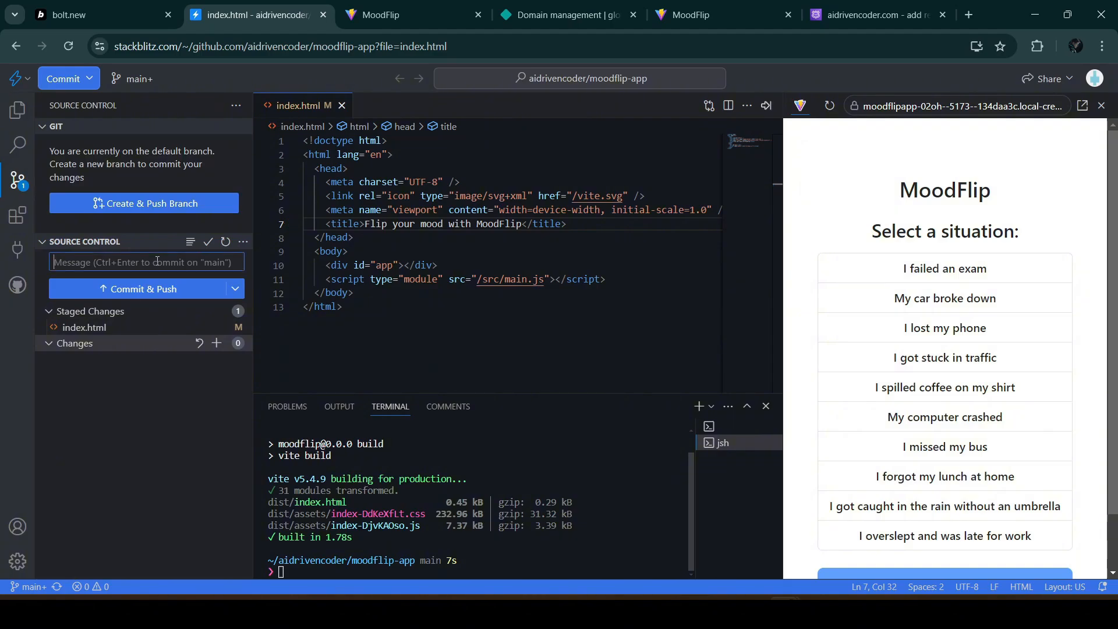
type("UP")
type("pdate page title")
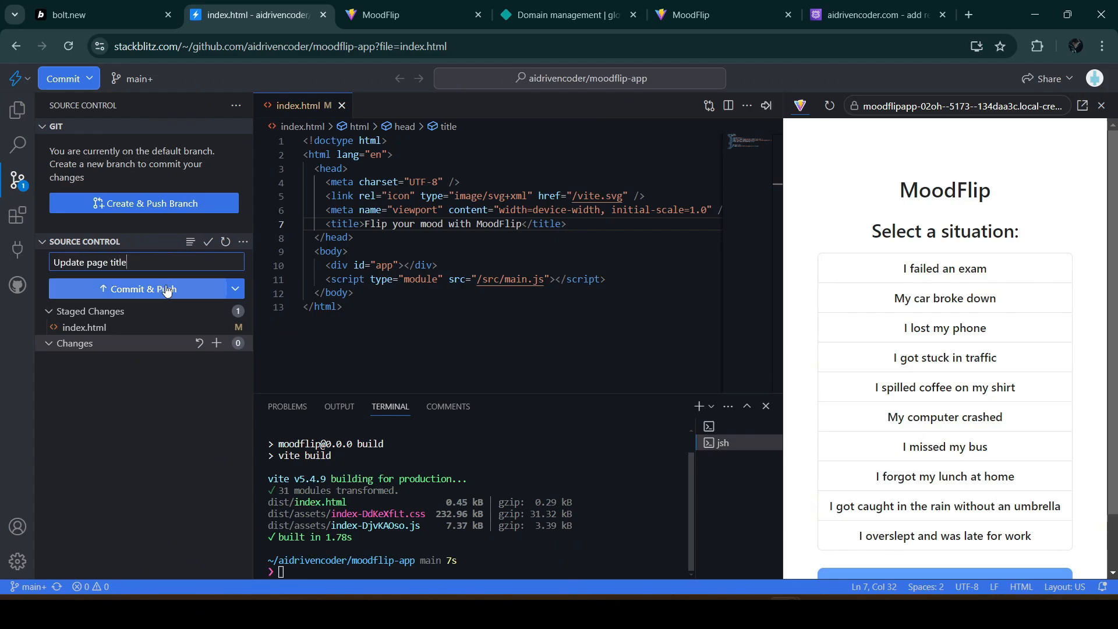
left_click(185, 291)
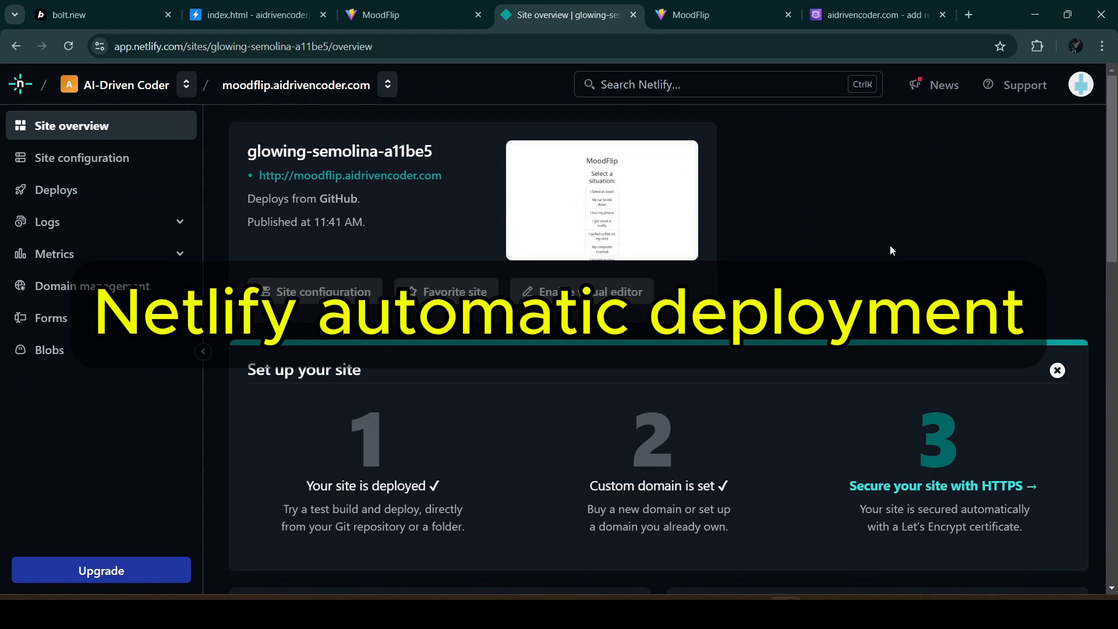
Step: Review the "Update page title" production deploy in Netlify and reload the glowing-semolina-a11be5.netlify.app site to check its page title
left_click(92, 190)
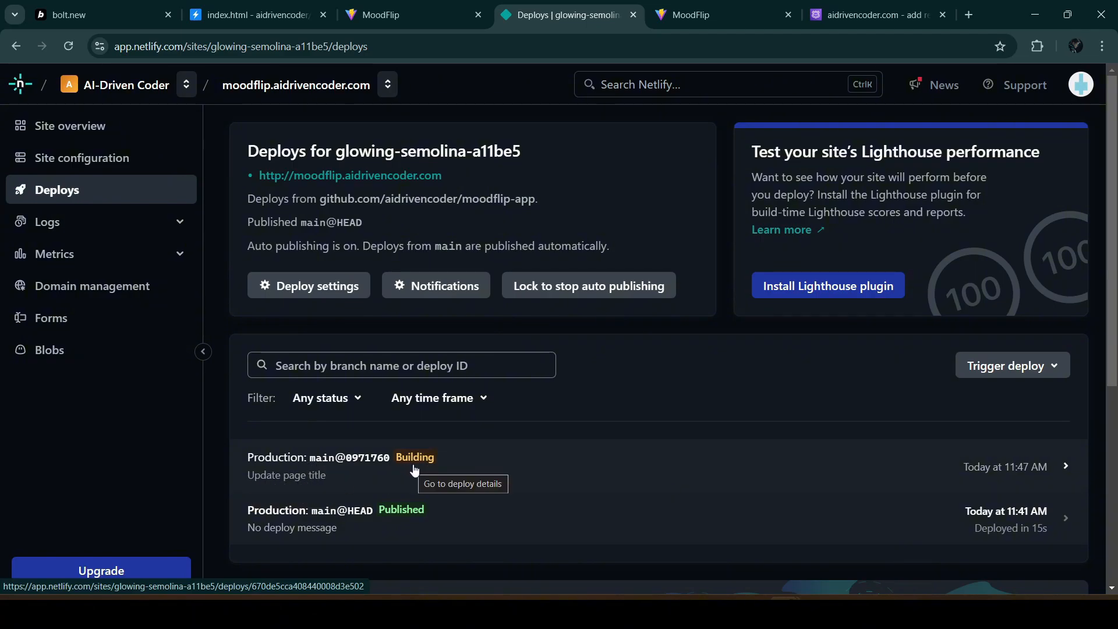
left_click(440, 472)
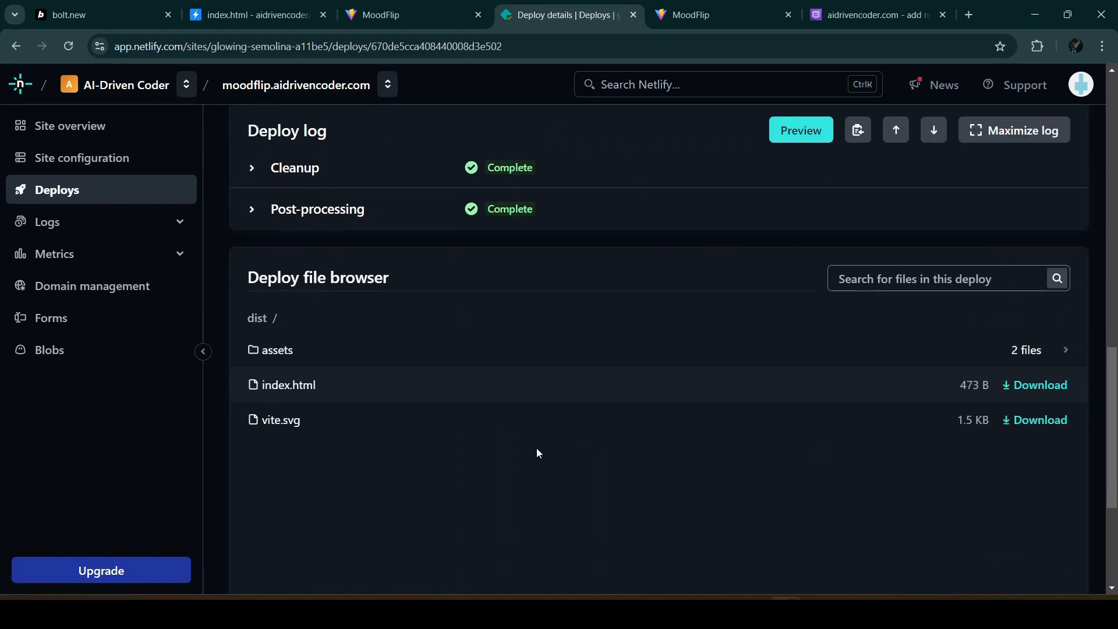
left_click(699, 15)
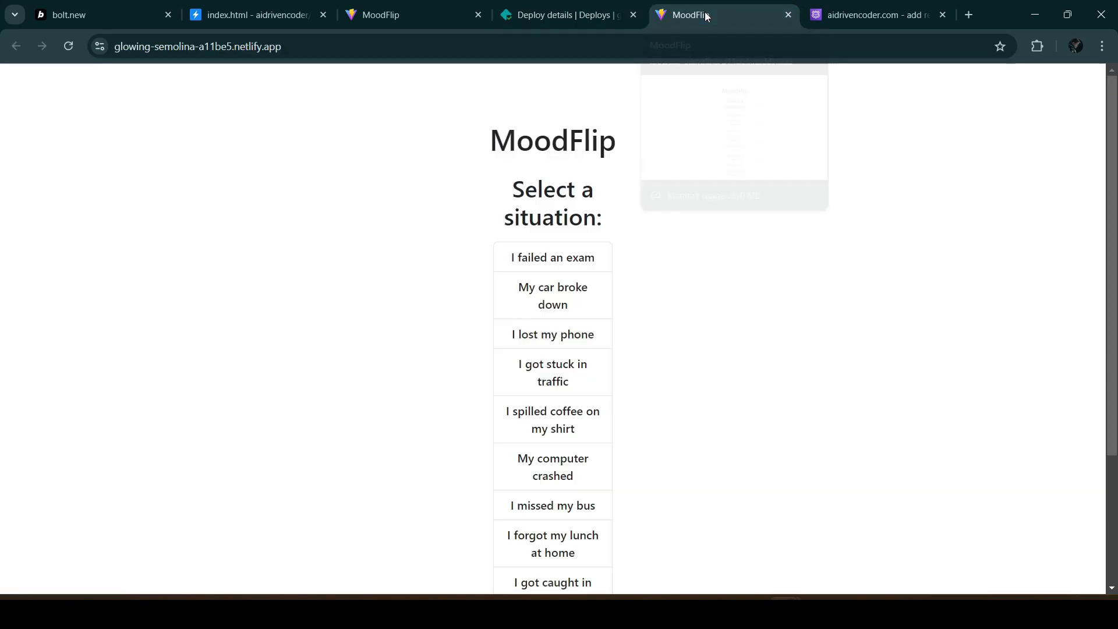
left_click(65, 46)
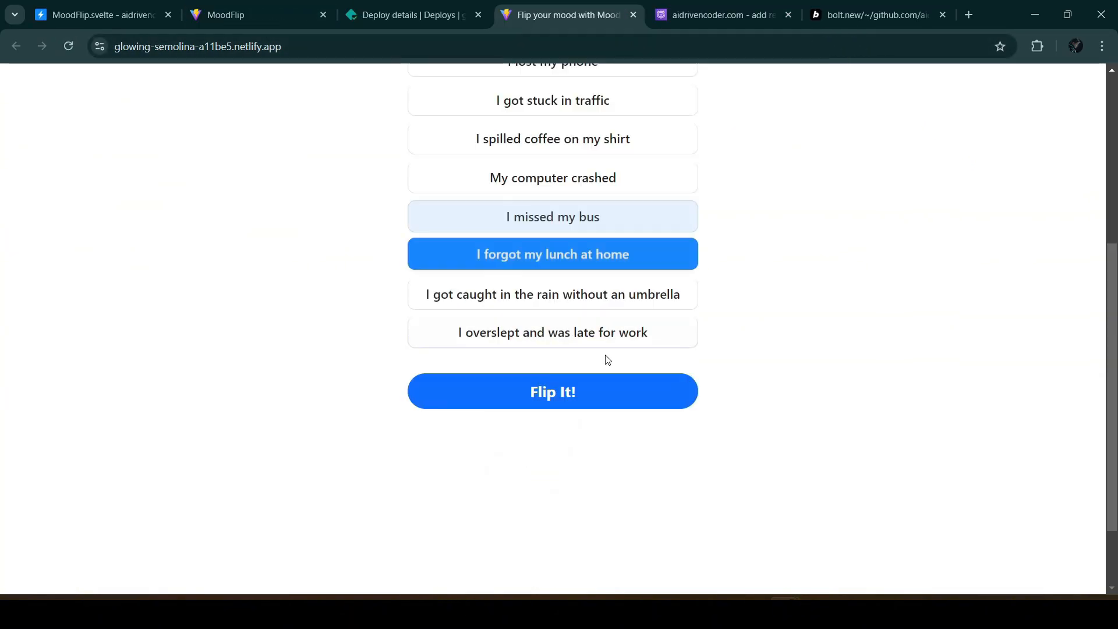
Step: Test the live MoodFlip site by flipping the situation "I forgot my lunch at home"
left_click(603, 383)
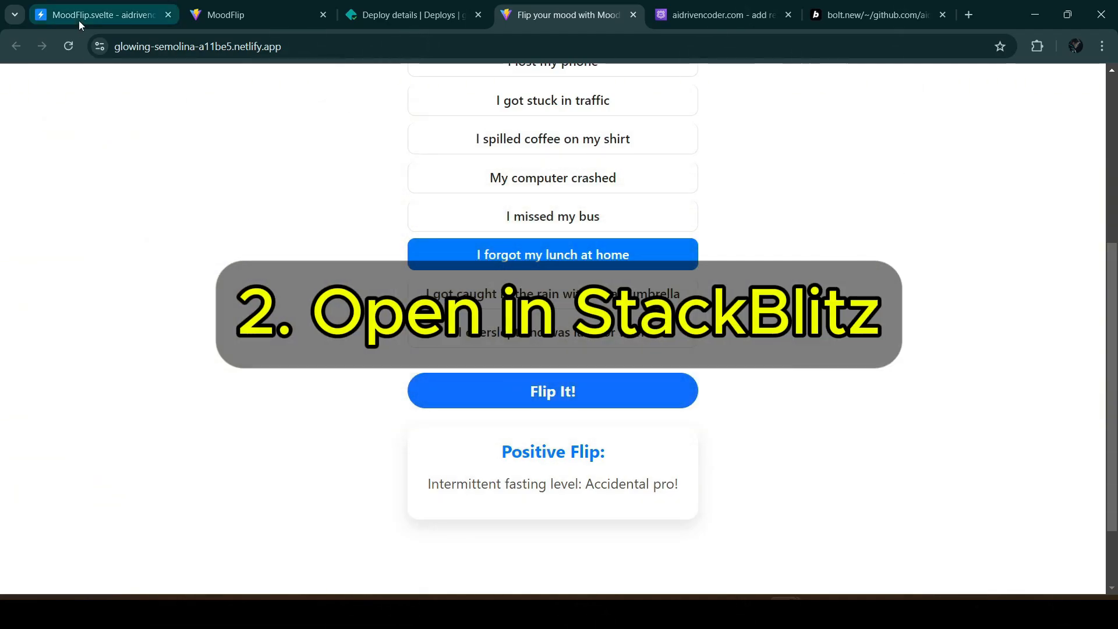
left_click(79, 18)
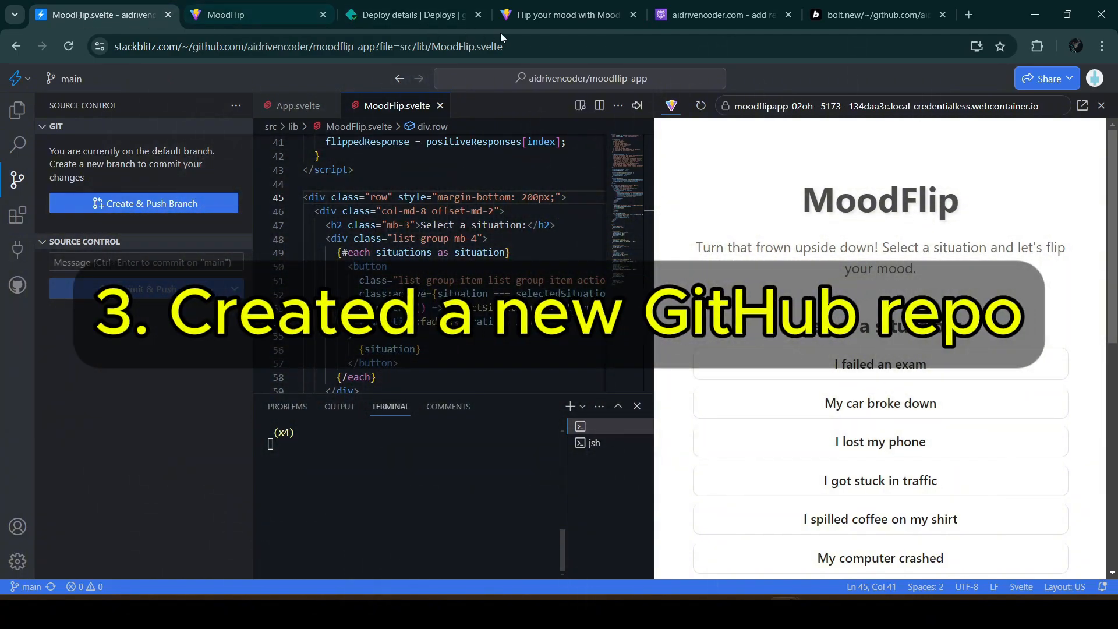
left_click(400, 16)
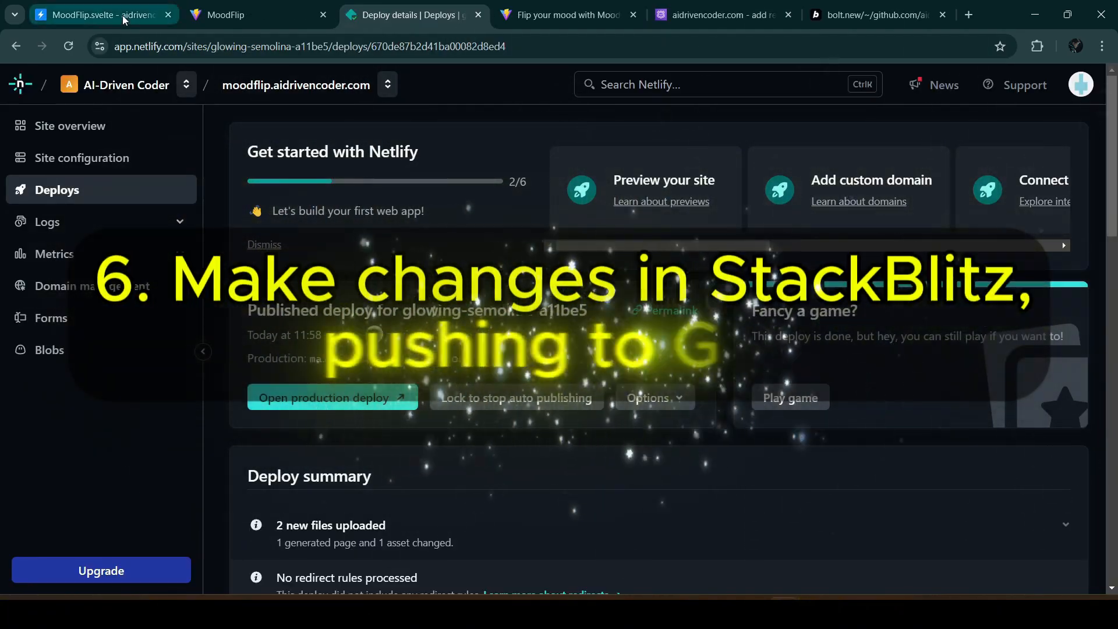
left_click(119, 16)
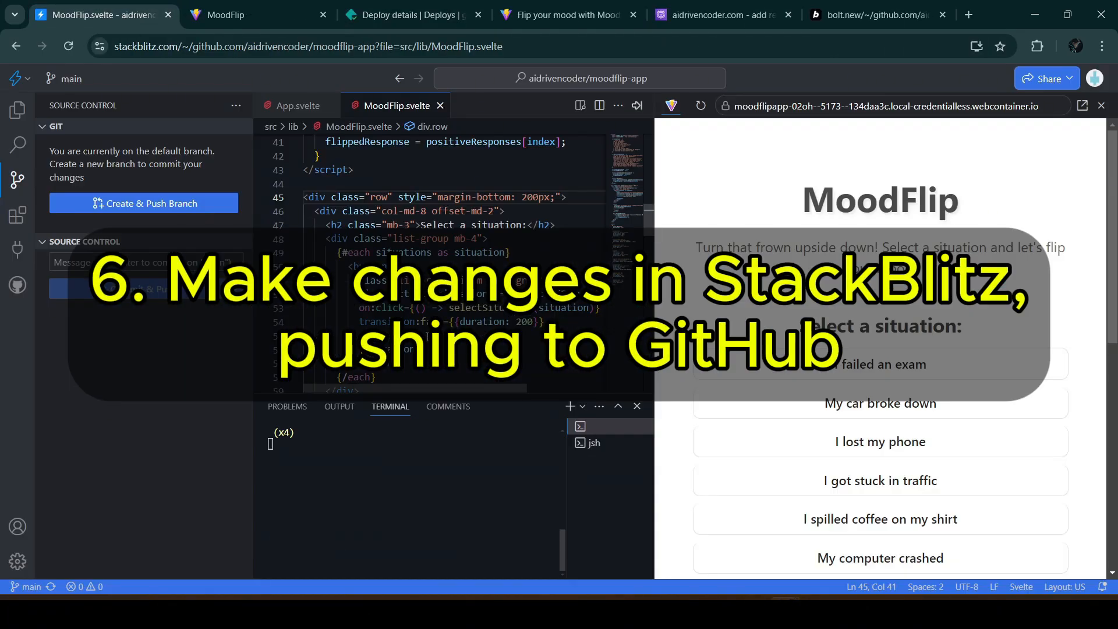